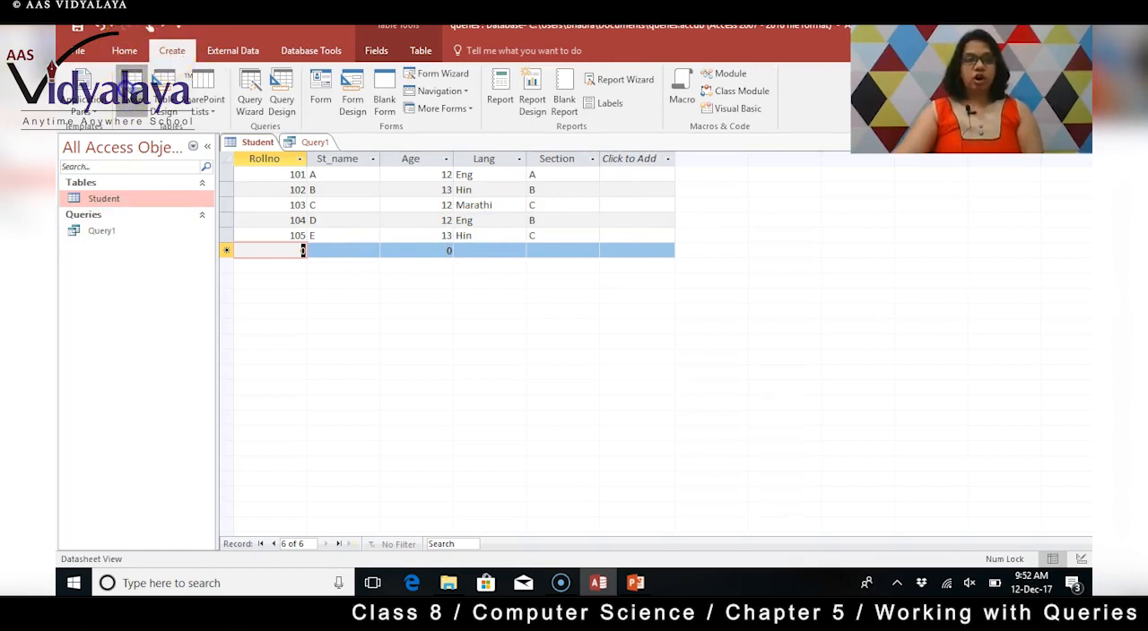
# Create a new table and open it in Design View, saving it under the name Student2.
pyautogui.click(130, 92)
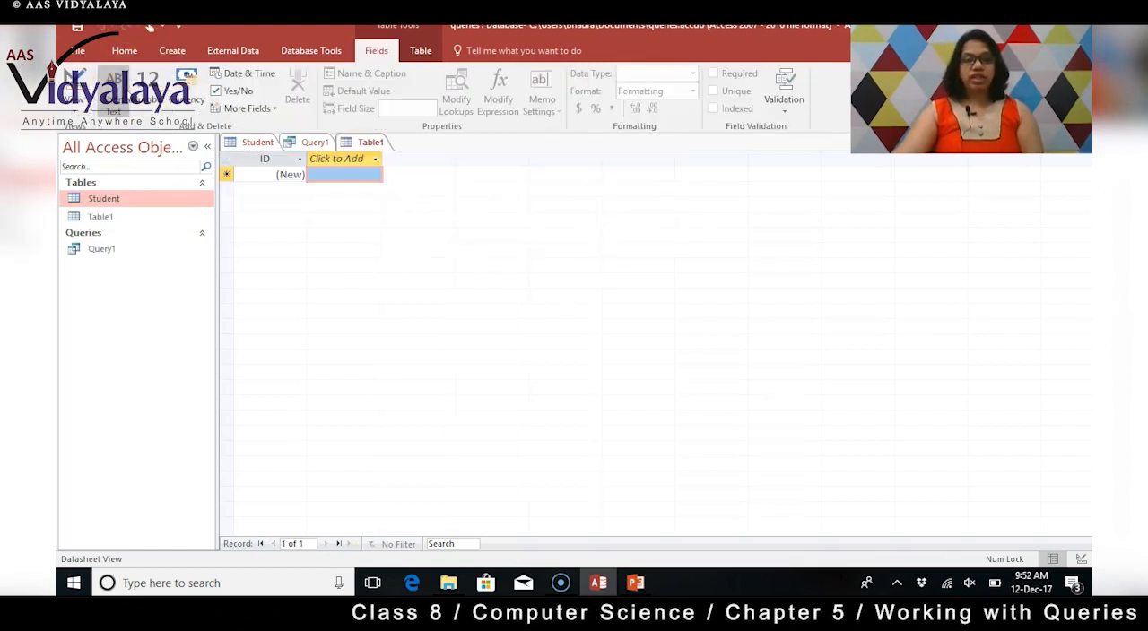
pyautogui.rightClick(361, 143)
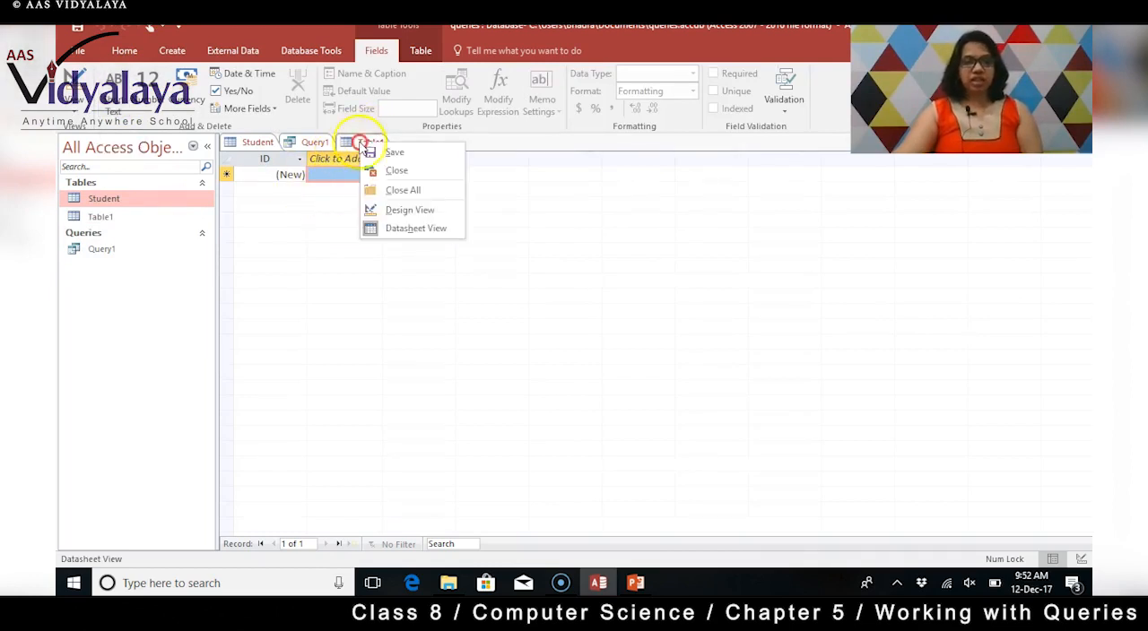
pyautogui.click(433, 212)
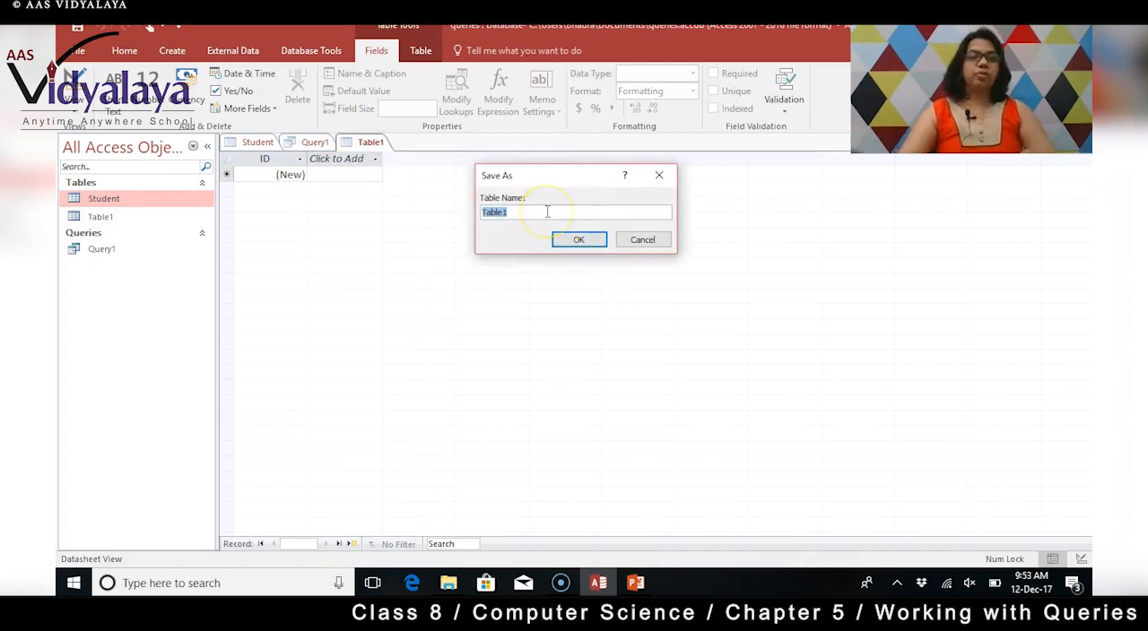
pyautogui.write('Student2')
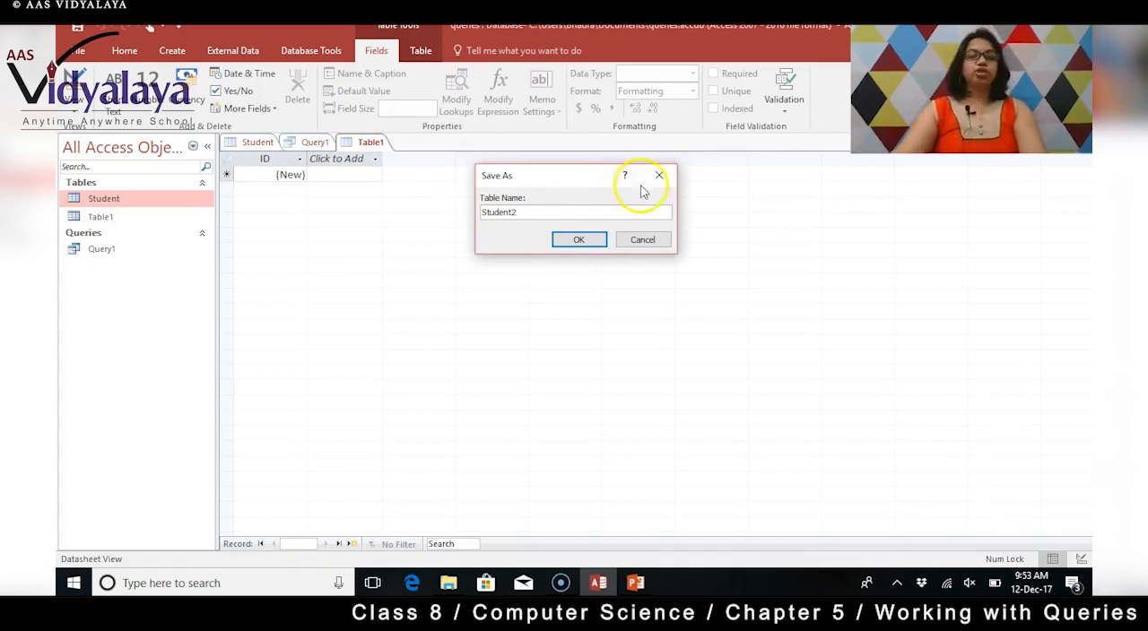
pyautogui.click(579, 241)
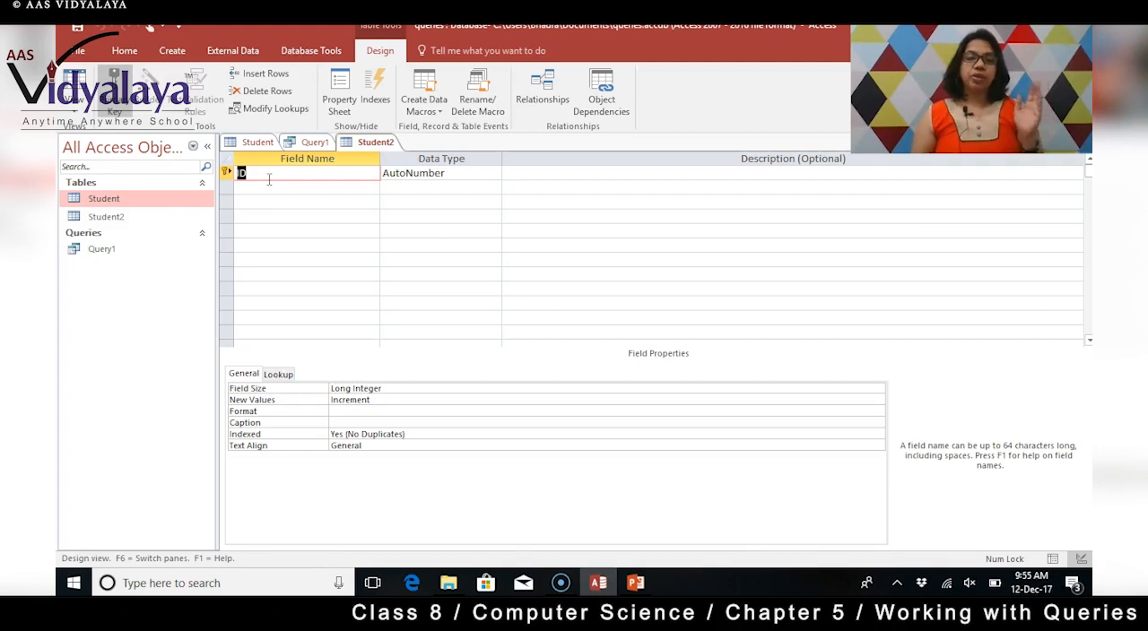
# Rename the primary key field of Student2 to Rollno and set its data type to Number.
pyautogui.write('Rollno')
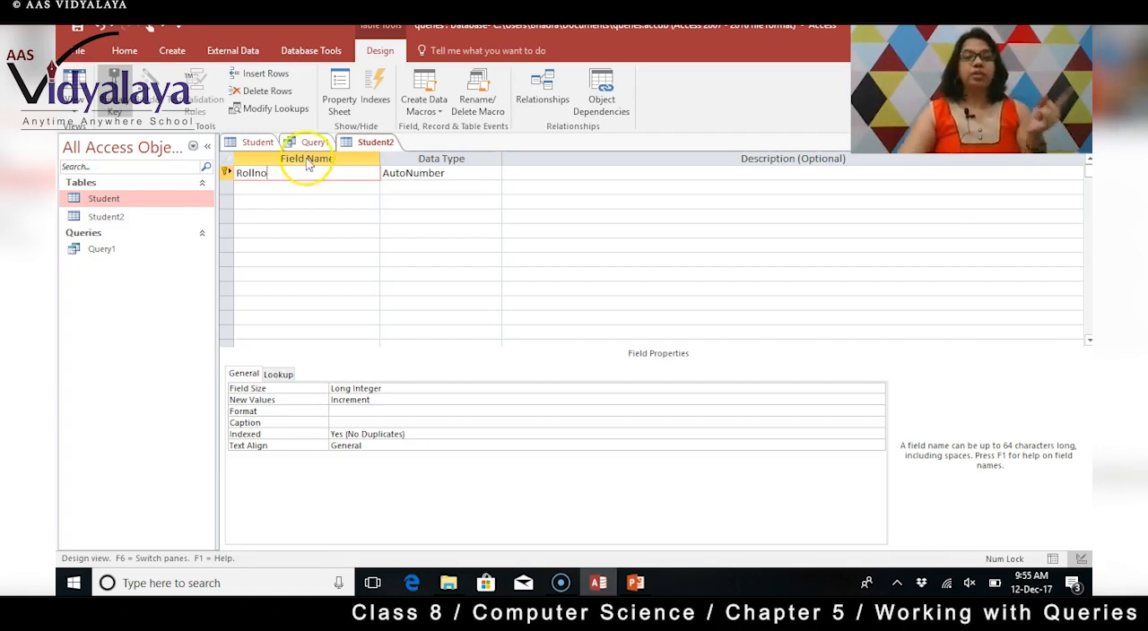
pyautogui.click(452, 173)
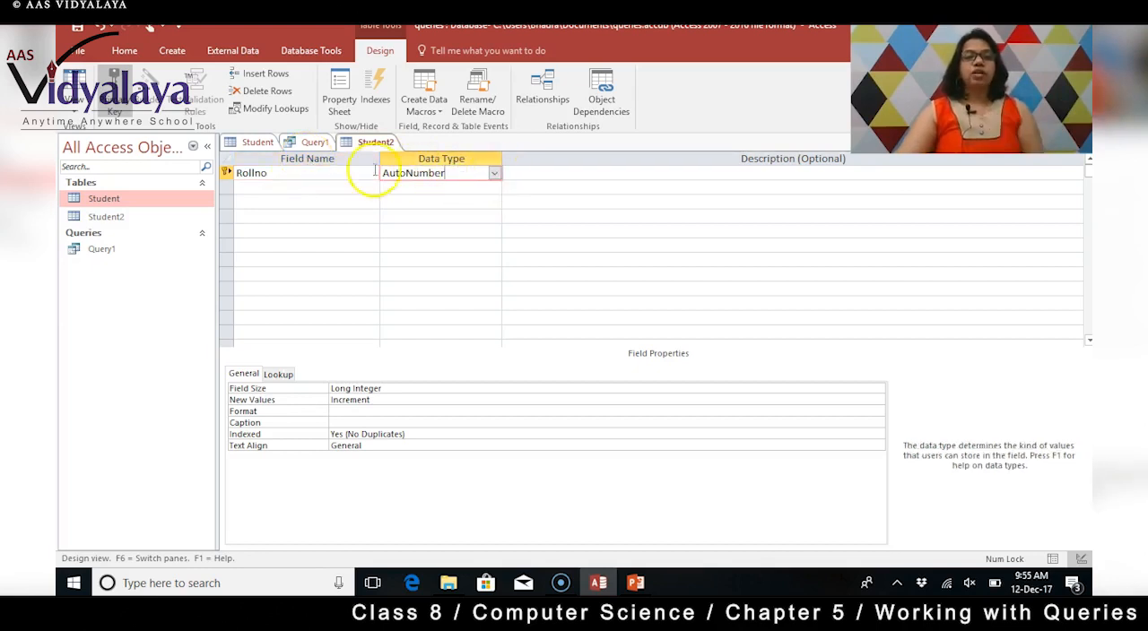
pyautogui.click(494, 174)
pyautogui.click(448, 213)
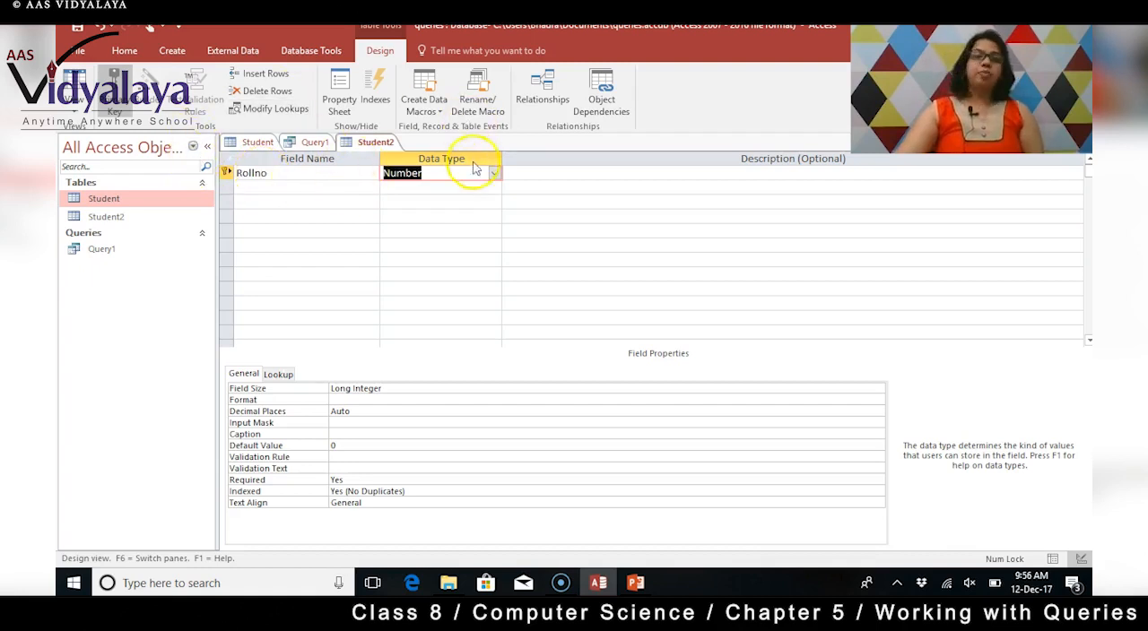
# Add a second field named Sports with the Short Text data type below Rollno.
pyautogui.click(248, 185)
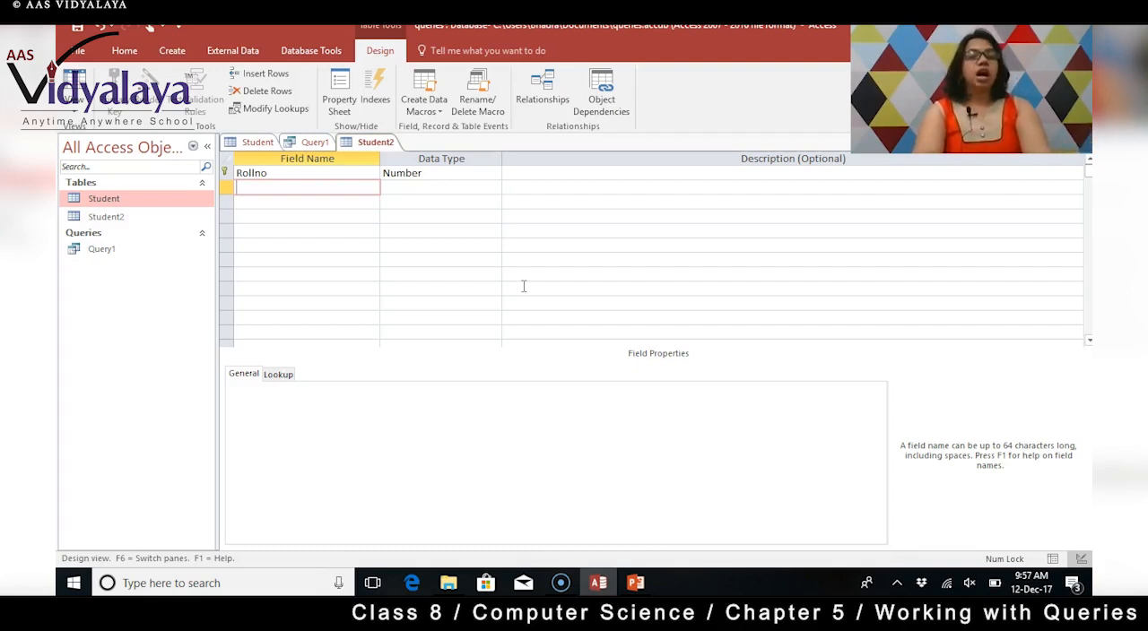
pyautogui.write('Sports')
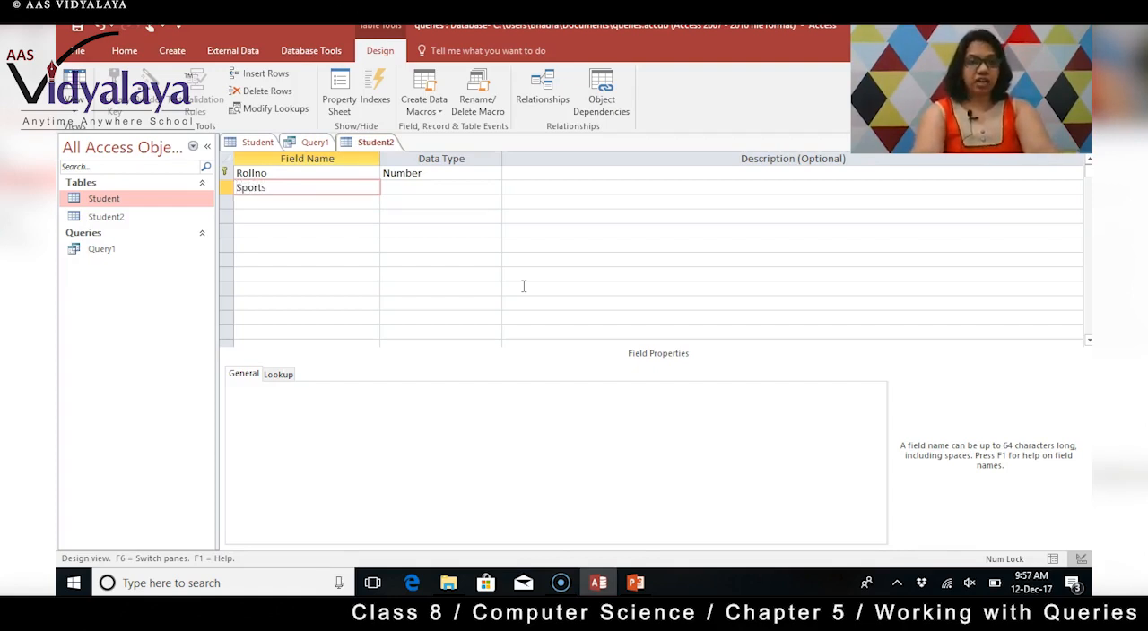
pyautogui.press('Tab')
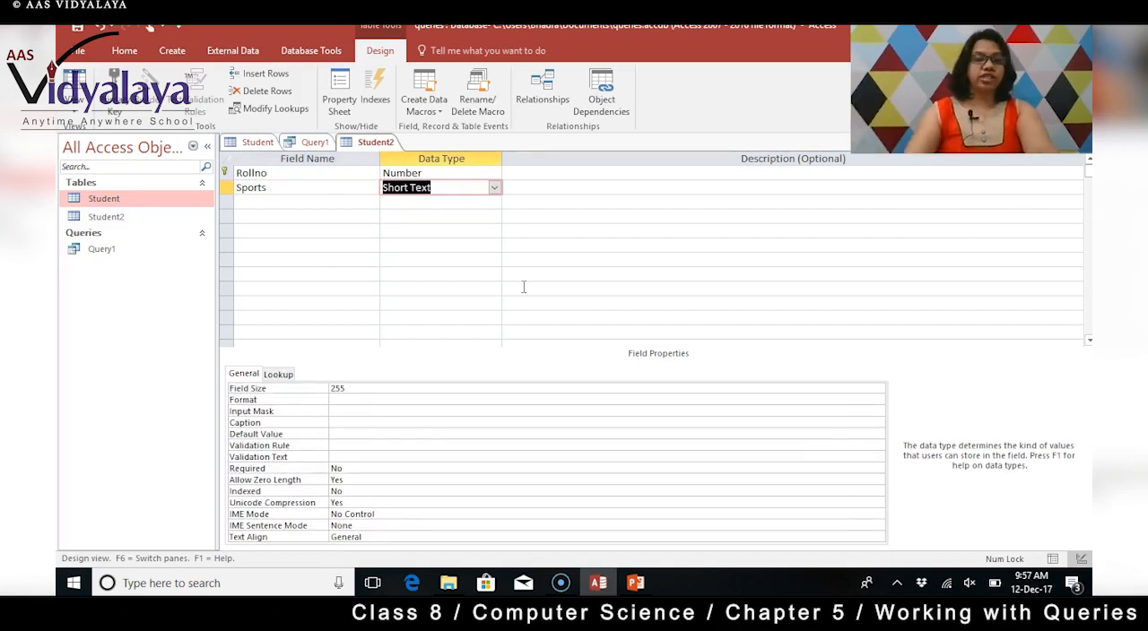
# Add a third field named Accomodation with the Short Text data type and save the Student2 design.
pyautogui.click(305, 202)
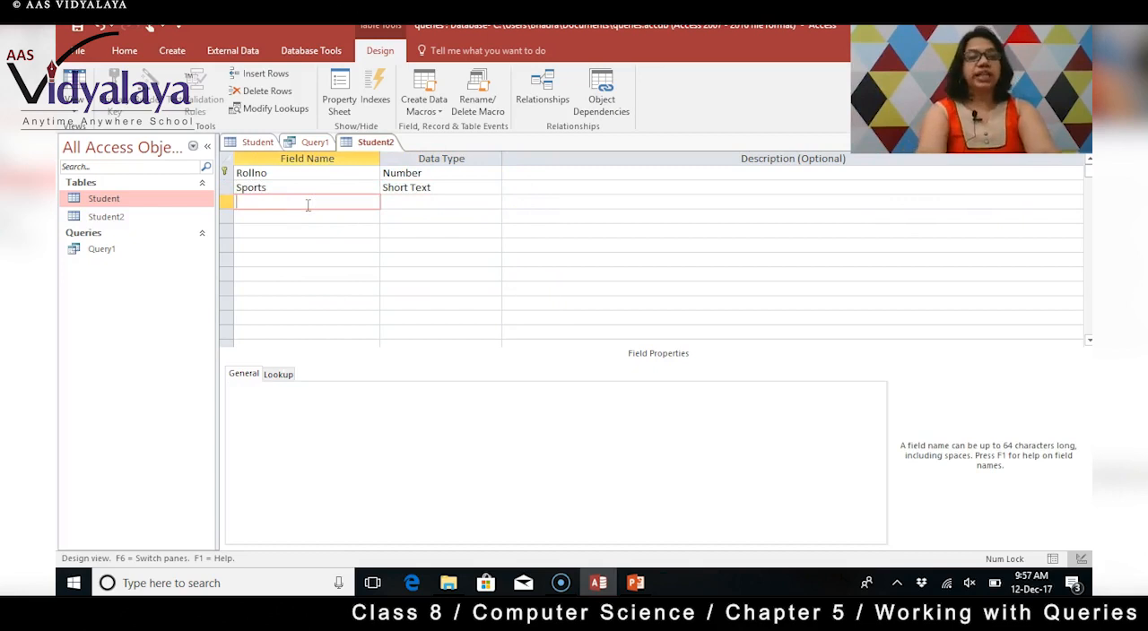
pyautogui.write('Acc')
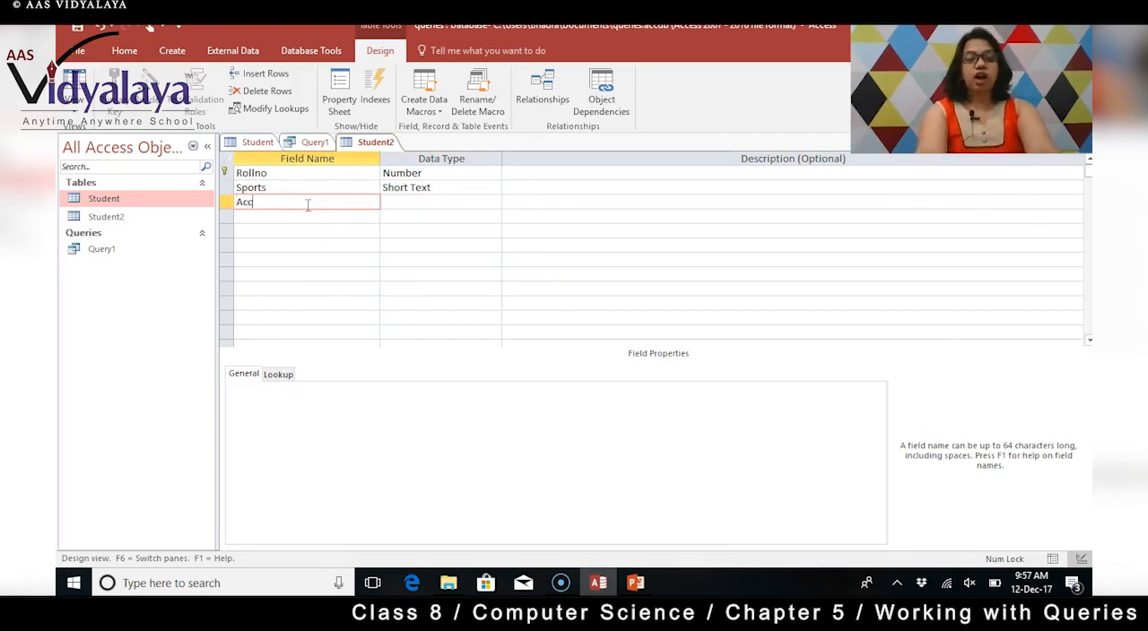
pyautogui.write('omodation')
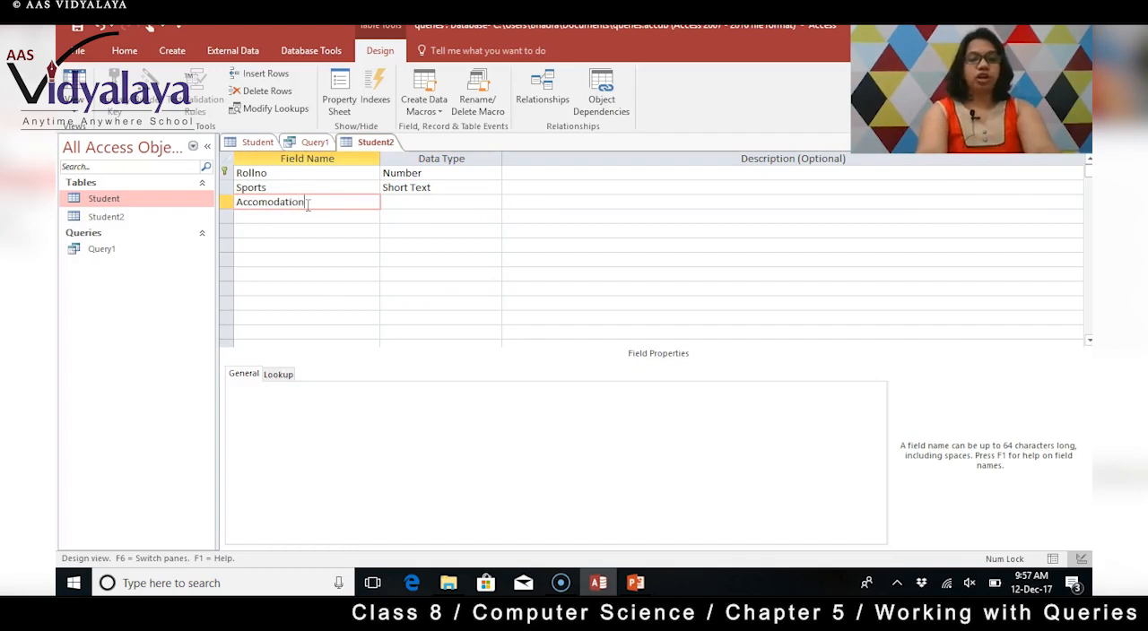
pyautogui.click(405, 202)
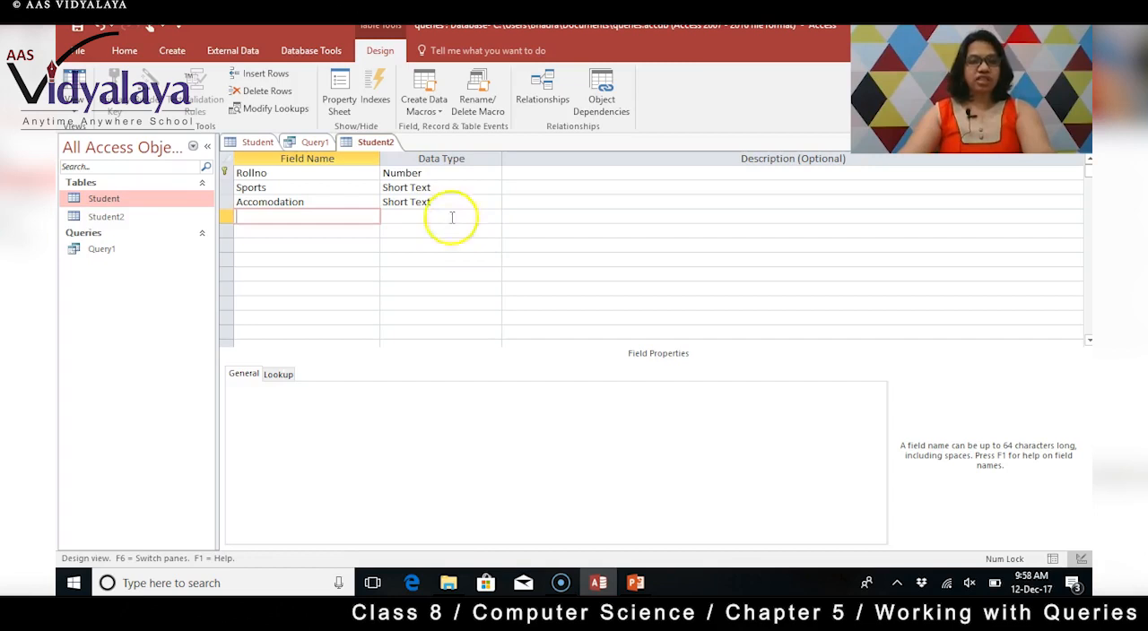
pyautogui.click(77, 28)
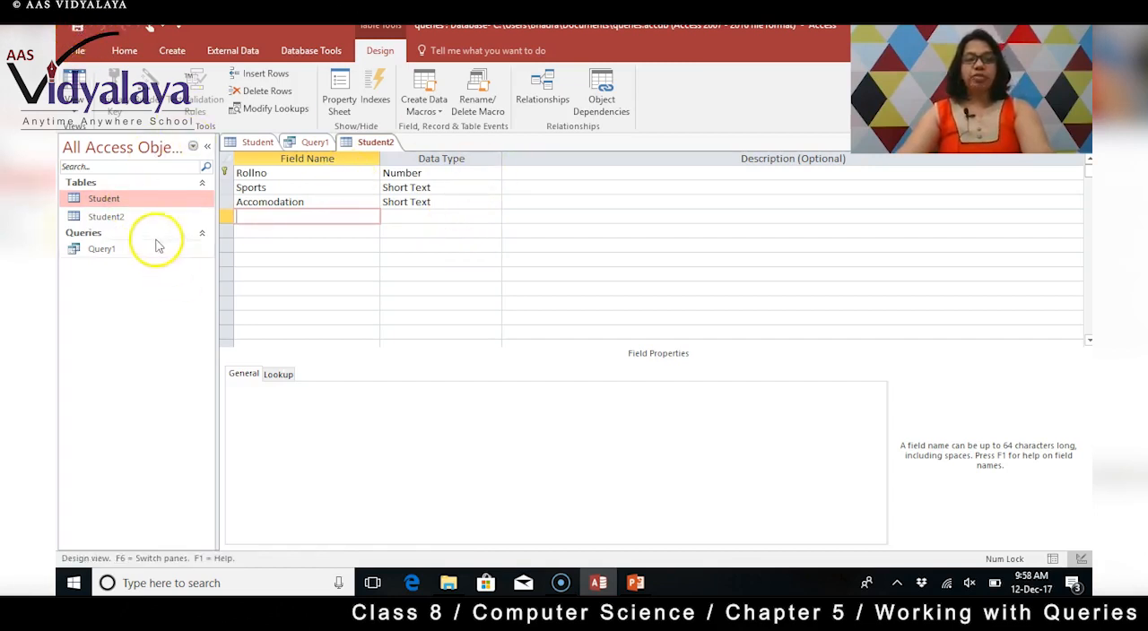
# Open Student2 as a datasheet and enter the first record: Rollno 101, Sports FB, Accomodation Hostel.
pyautogui.doubleClick(112, 216)
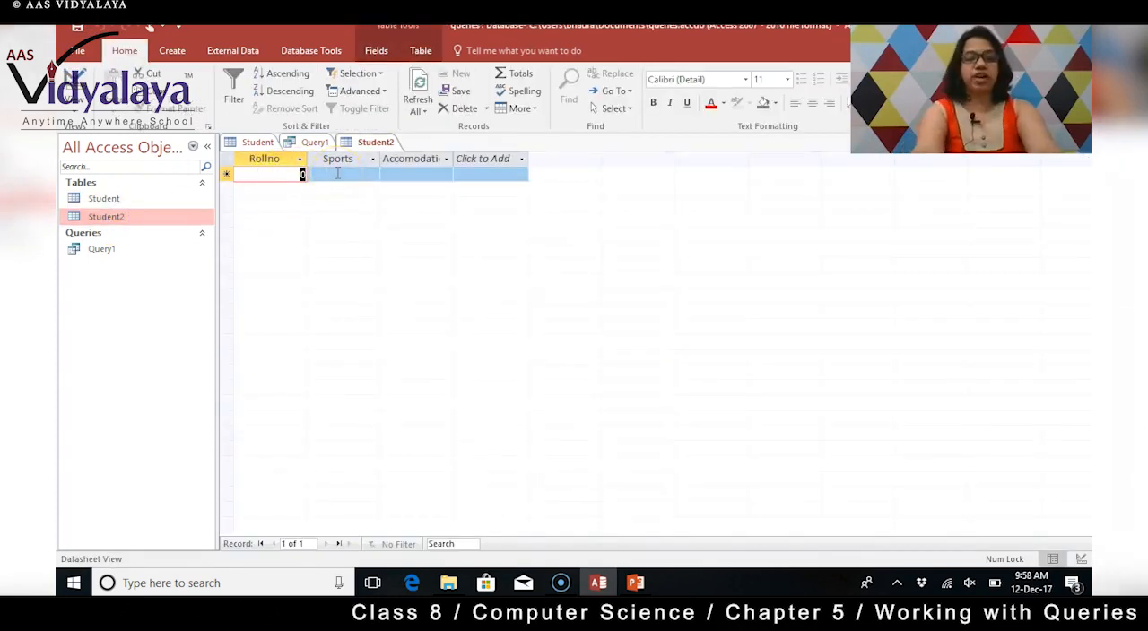
pyautogui.write('101')
pyautogui.press('Tab')
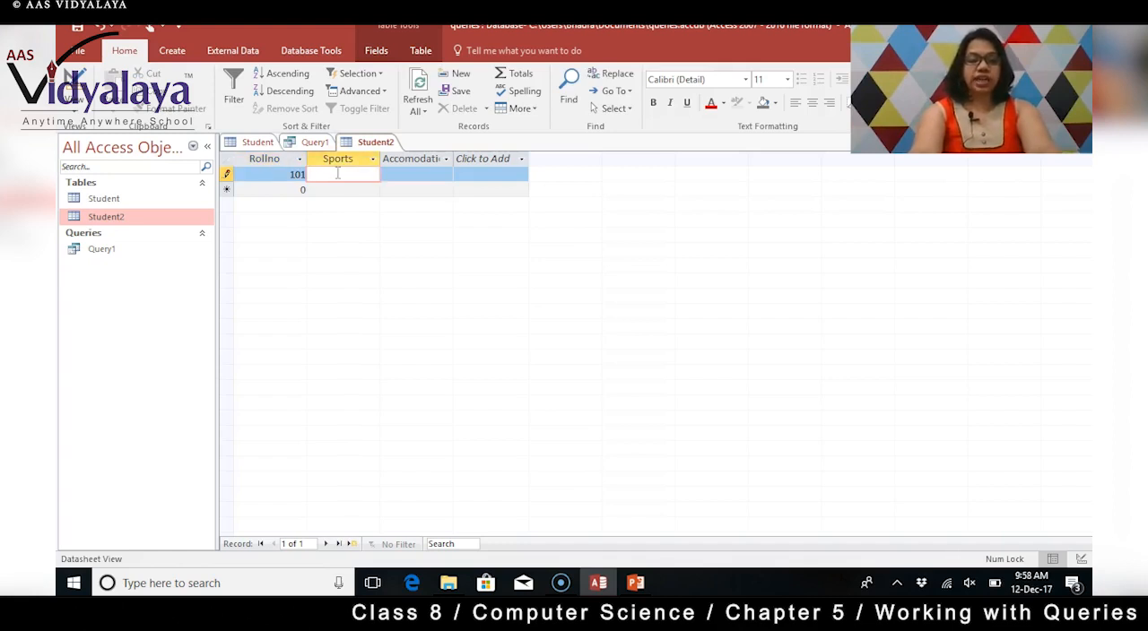
pyautogui.write('FB')
pyautogui.press('Tab')
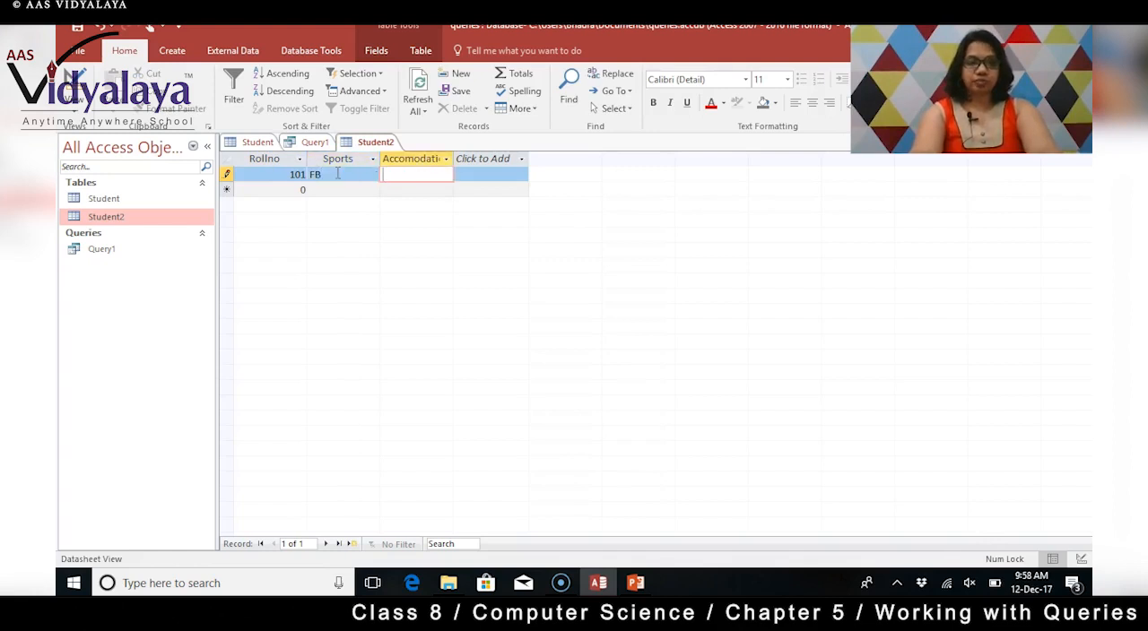
pyautogui.write('Hostel')
pyautogui.press('Tab')
# Enter the second Student2 record with Rollno 102, Sports FB and Accomodation Home.
pyautogui.write('1')
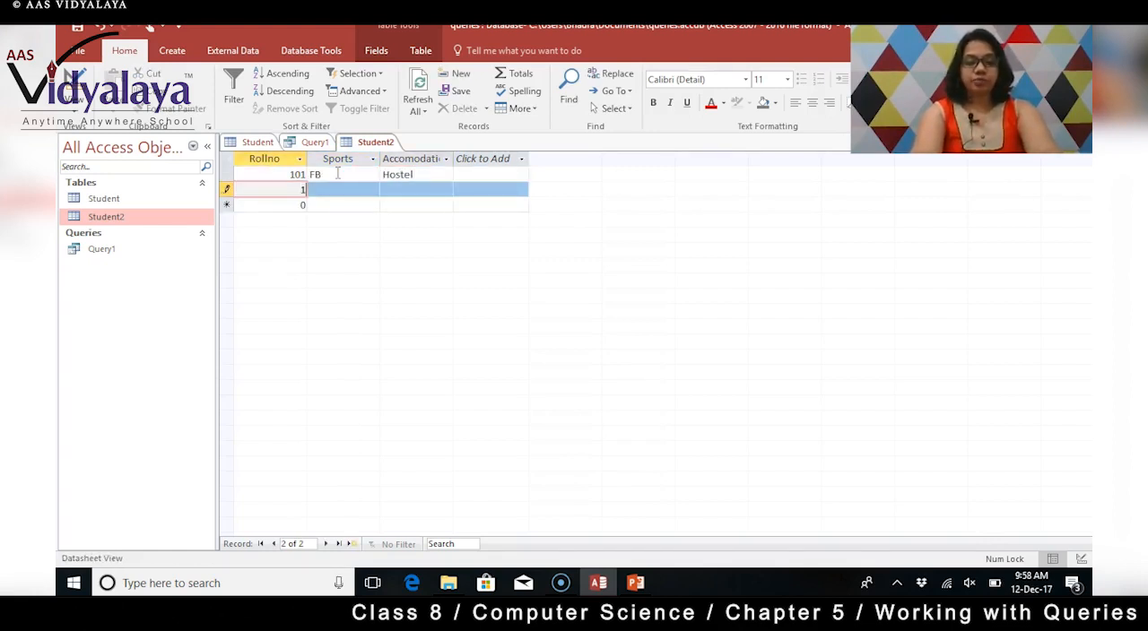
pyautogui.write('02')
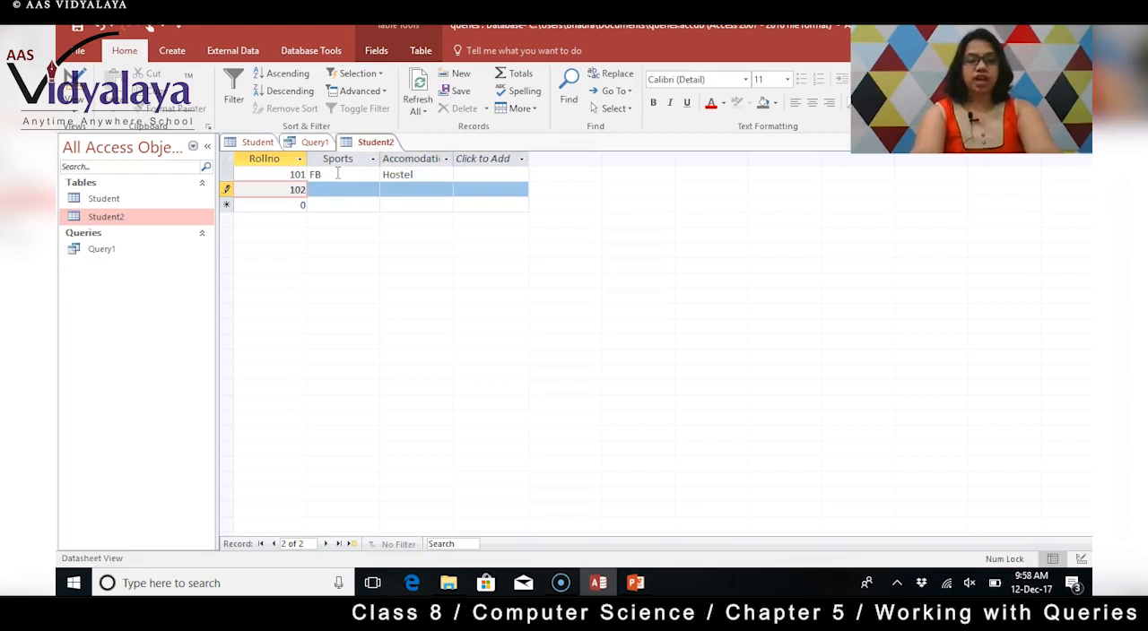
pyautogui.press('Tab')
pyautogui.write('FB')
pyautogui.press('Tab')
pyautogui.write('Home')
pyautogui.press('Tab')
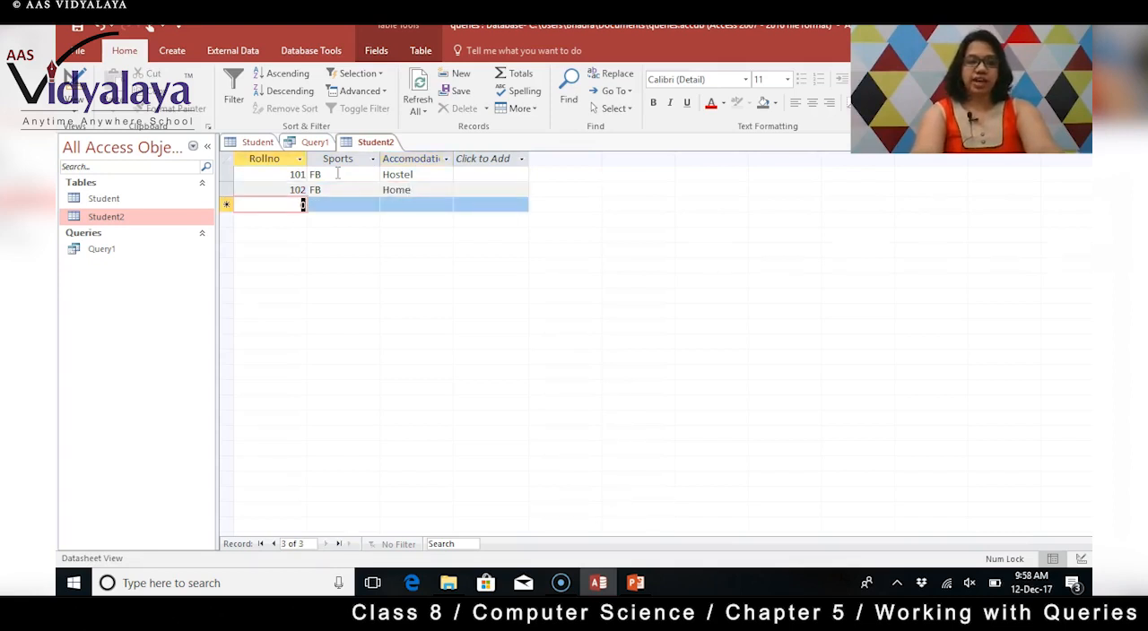
# Enter the third Student2 record with Rollno 103, Sports FB and Accomodation Hostel.
pyautogui.write('103')
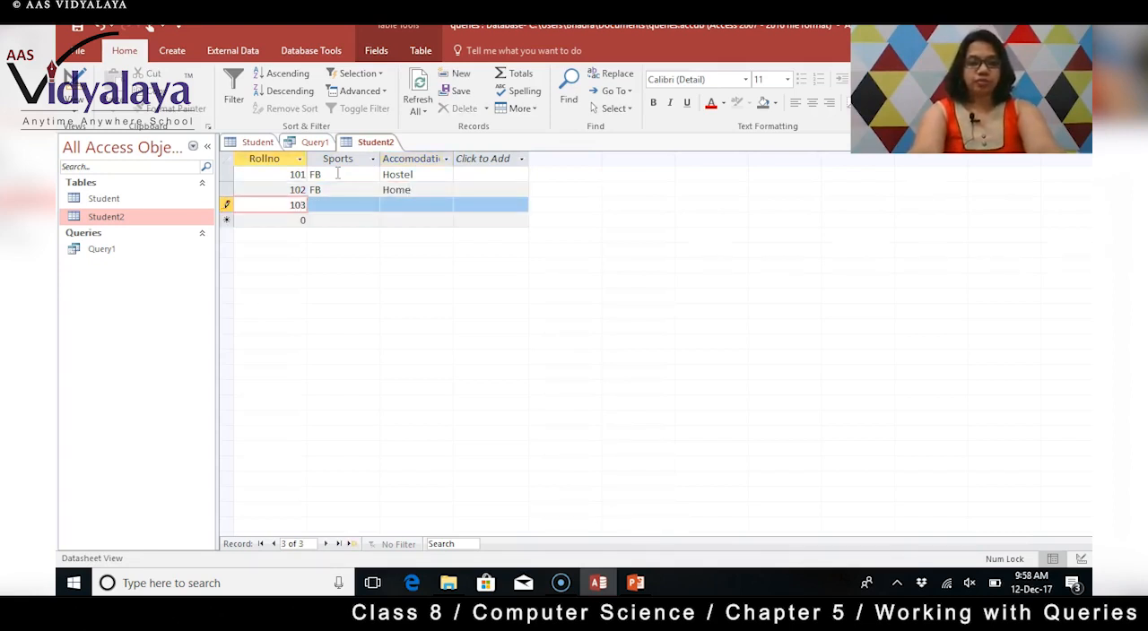
pyautogui.press('Tab')
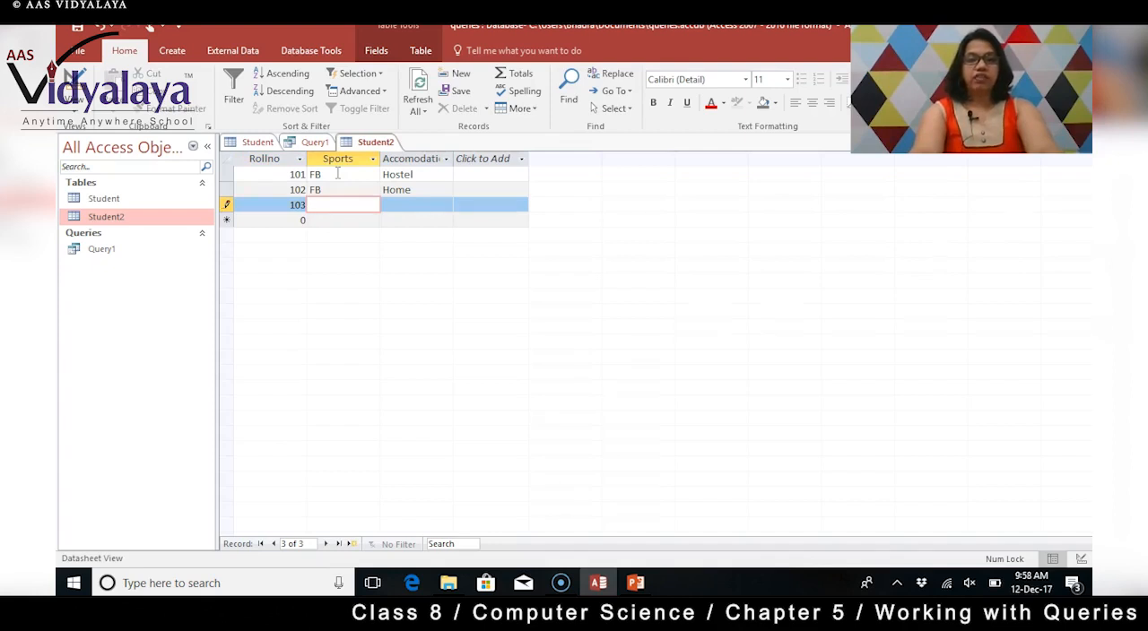
pyautogui.write('FB')
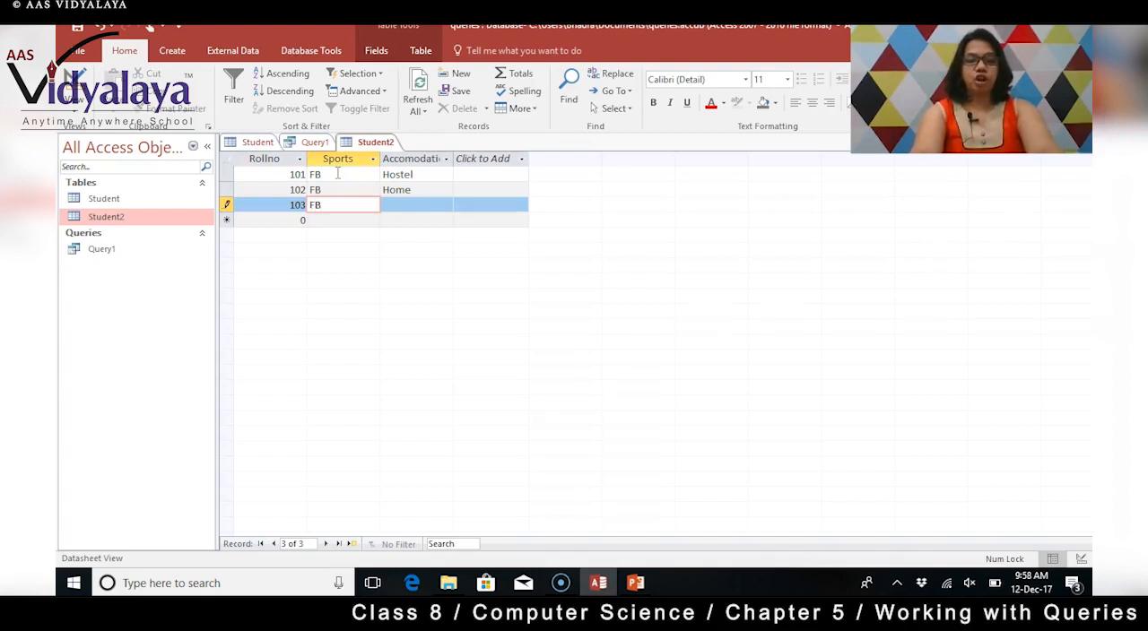
pyautogui.press('Tab')
pyautogui.write('Hostel')
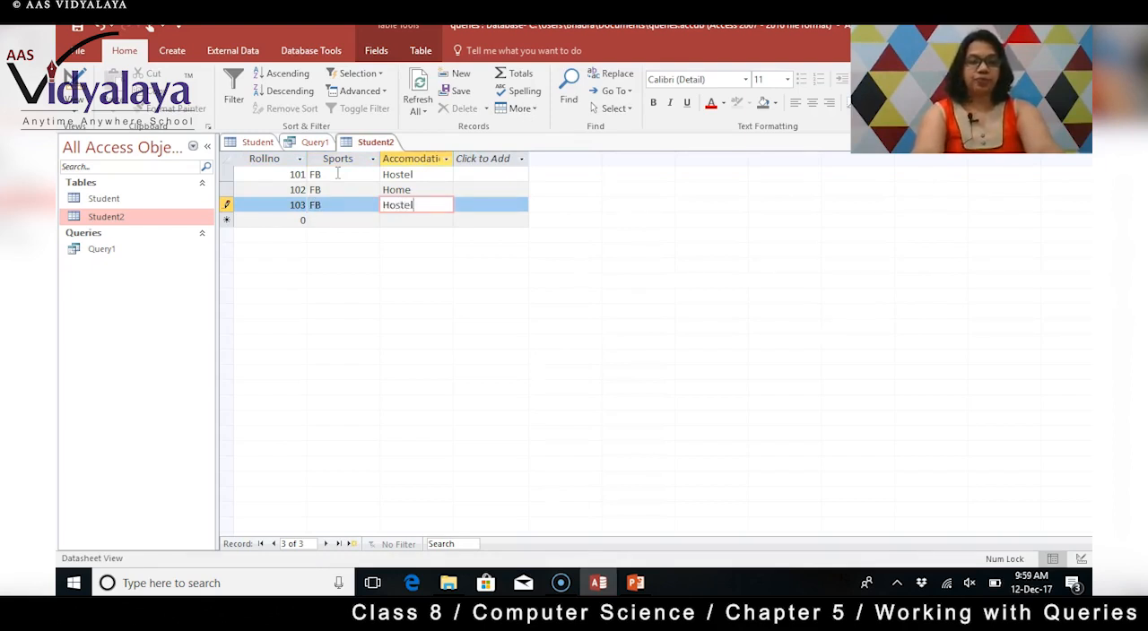
pyautogui.press('Tab')
# Enter the fourth Student2 record with Rollno 104, Sports BB and Accomodation Hostel.
pyautogui.write('10')
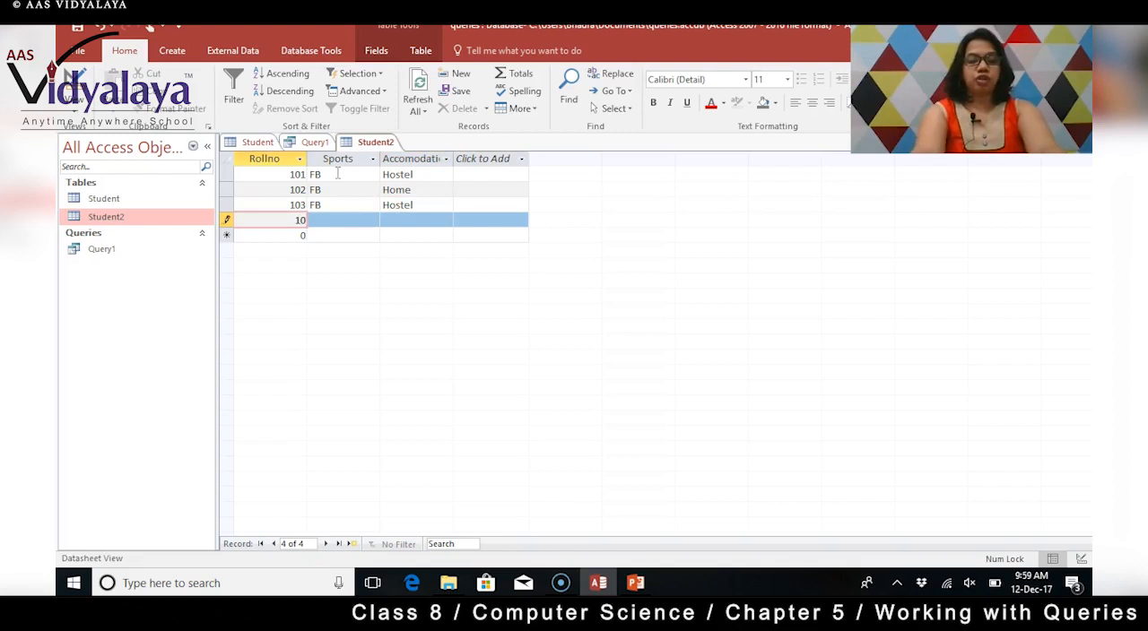
pyautogui.write('4')
pyautogui.press('Tab')
pyautogui.write('BB')
pyautogui.press('Tab')
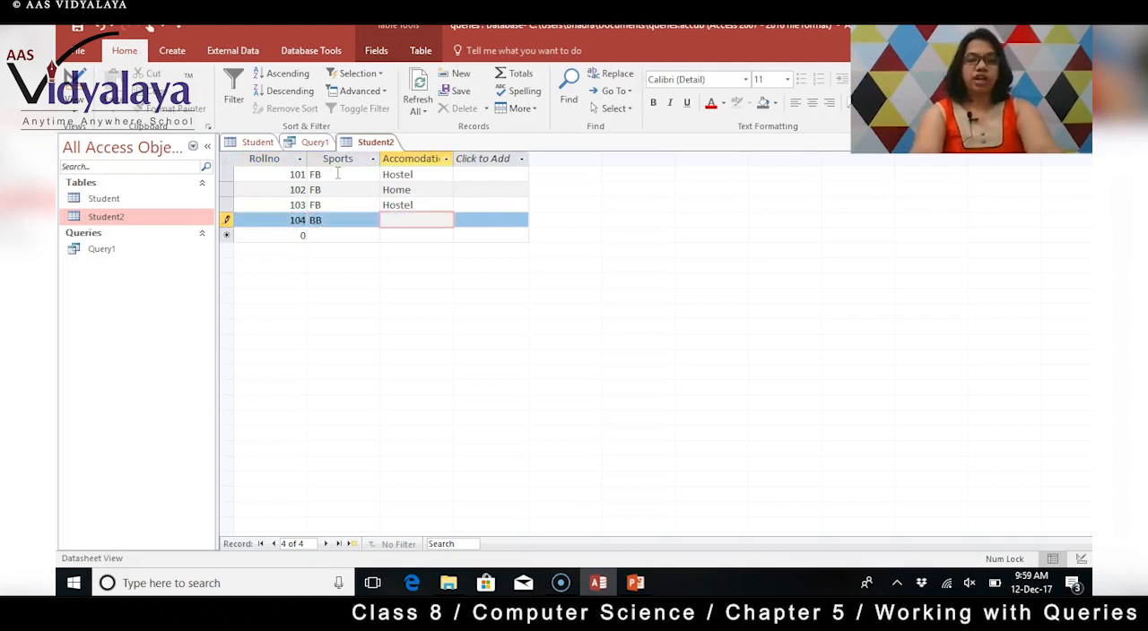
pyautogui.write('Hostel')
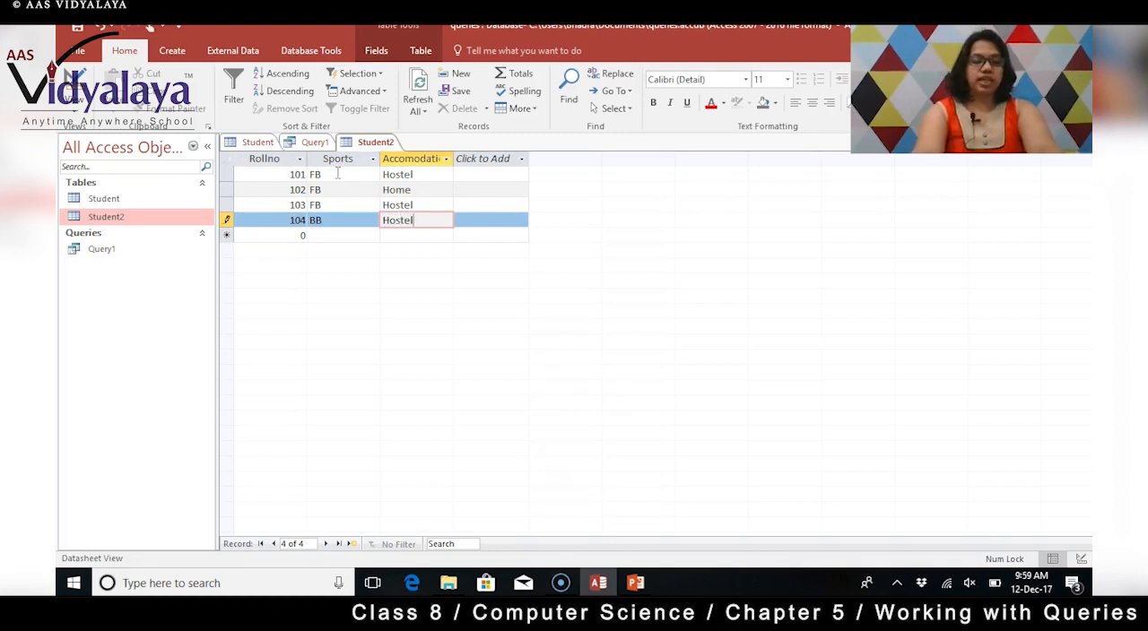
pyautogui.press('Tab')
# Enter the fifth Student2 record with Rollno 105, Sports BB and Accomodation Home.
pyautogui.write('1')
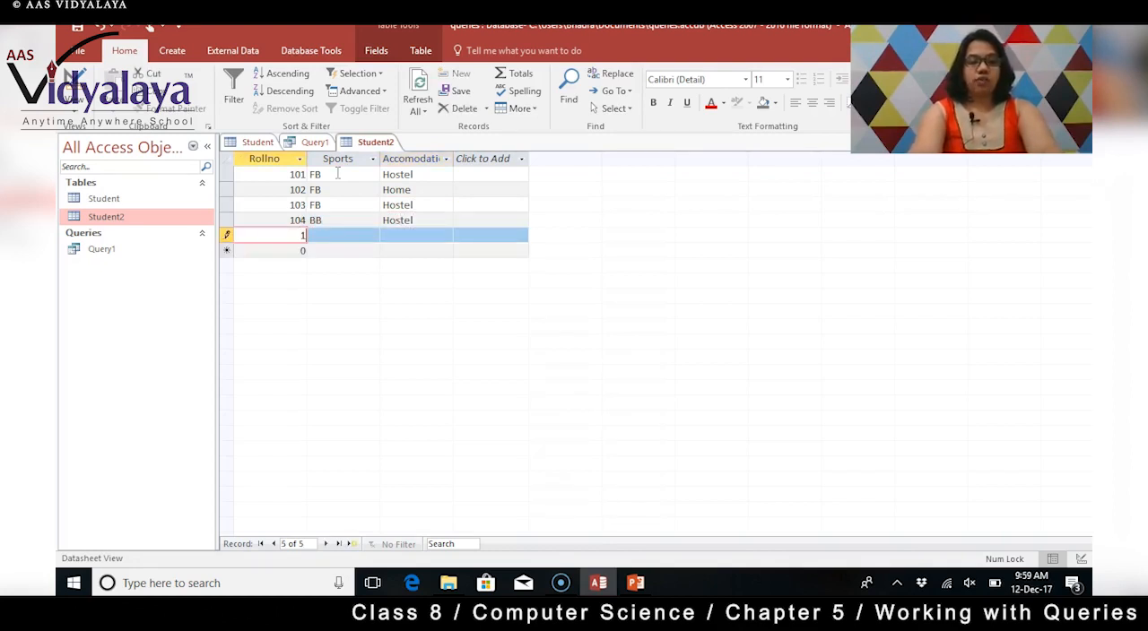
pyautogui.write('05')
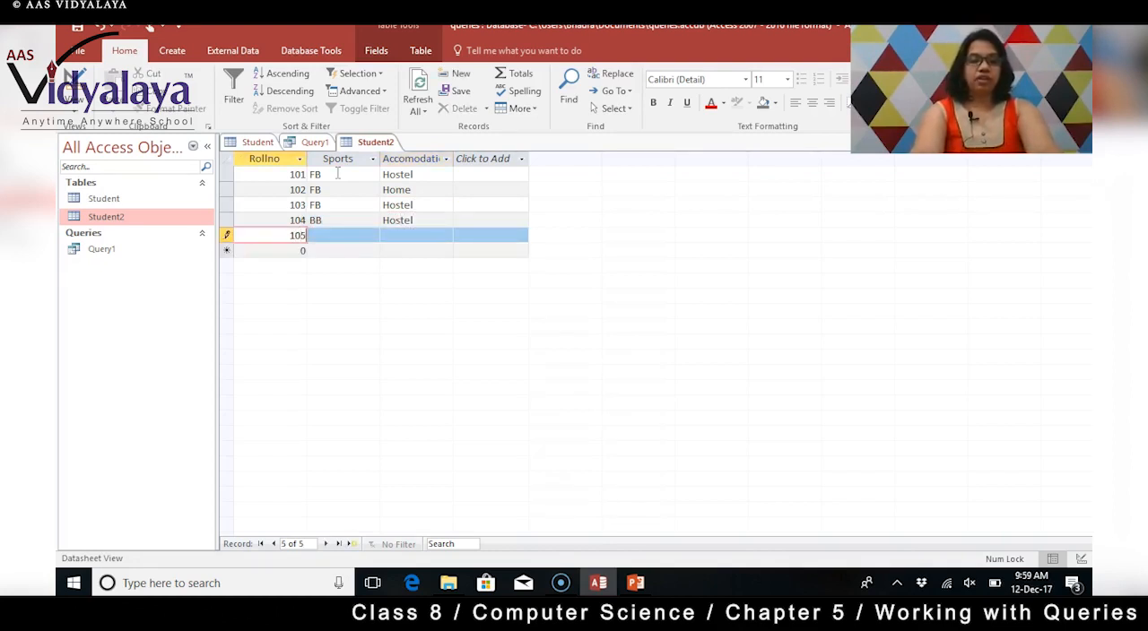
pyautogui.press('Tab')
pyautogui.write('BB')
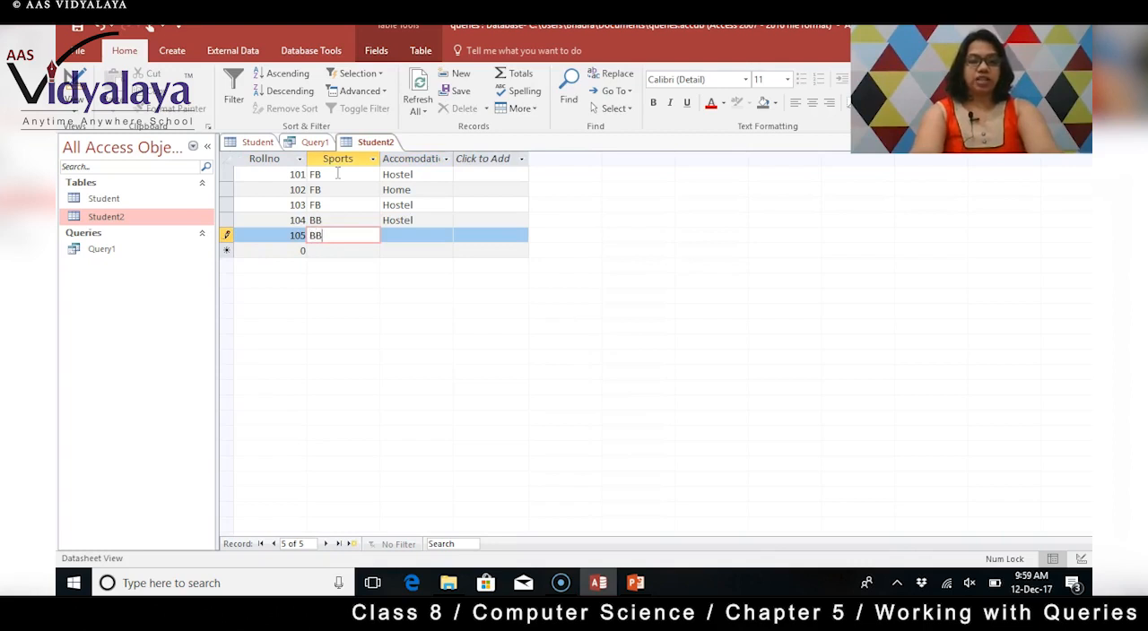
pyautogui.press('Tab')
pyautogui.write('Home')
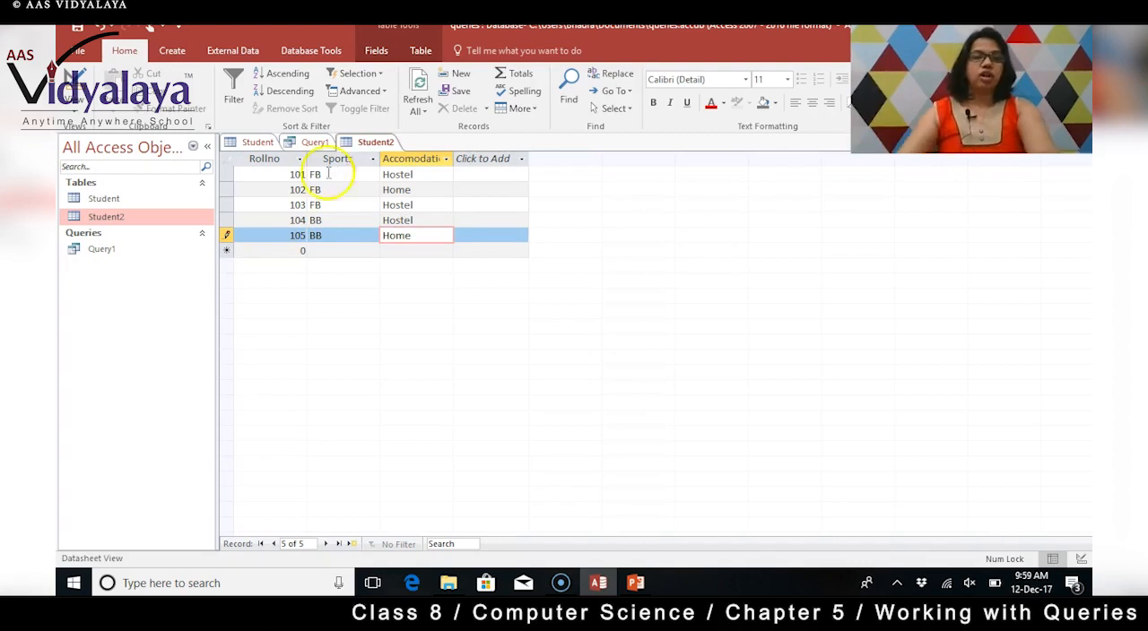
pyautogui.press('Tab')
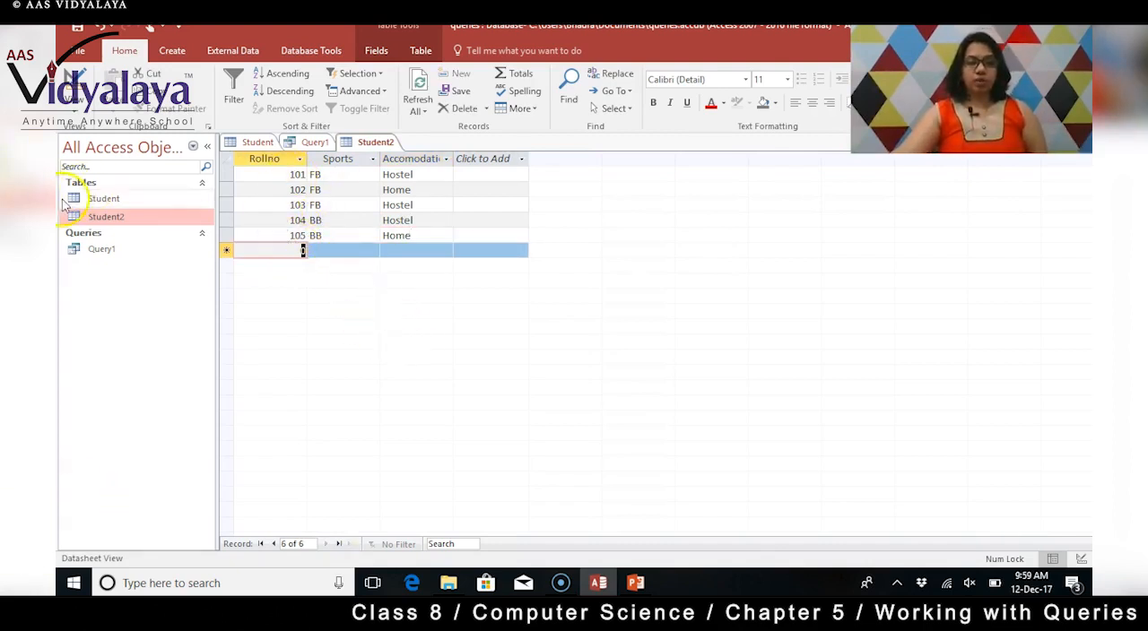
# Compare the records of the Student and Student2 tables, checking their matching Rollno fields.
pyautogui.click(258, 143)
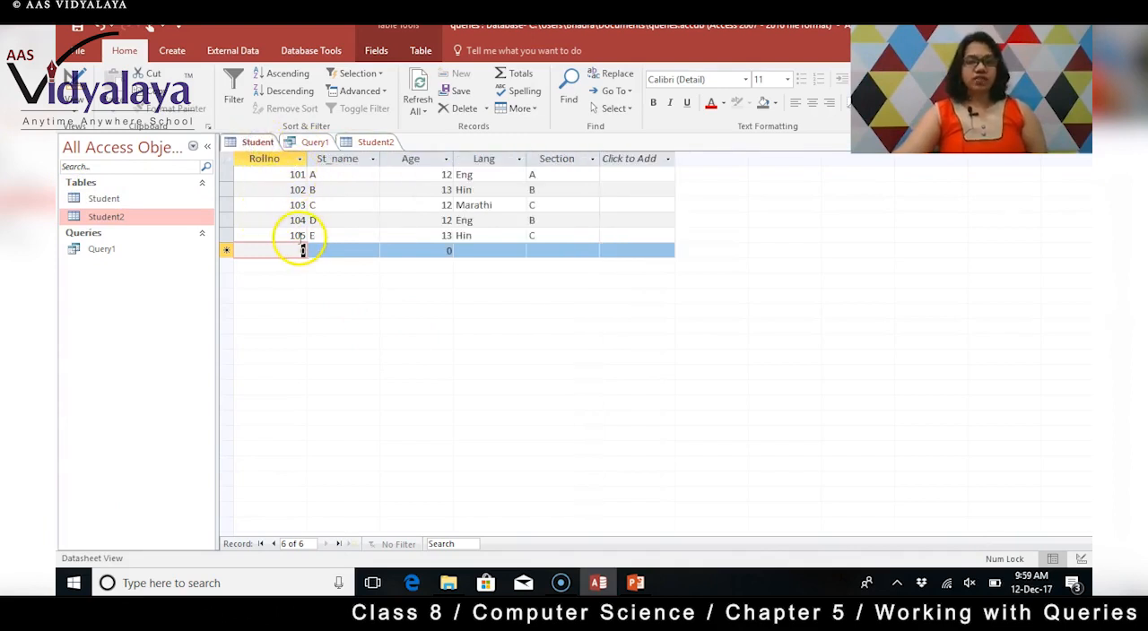
pyautogui.click(366, 142)
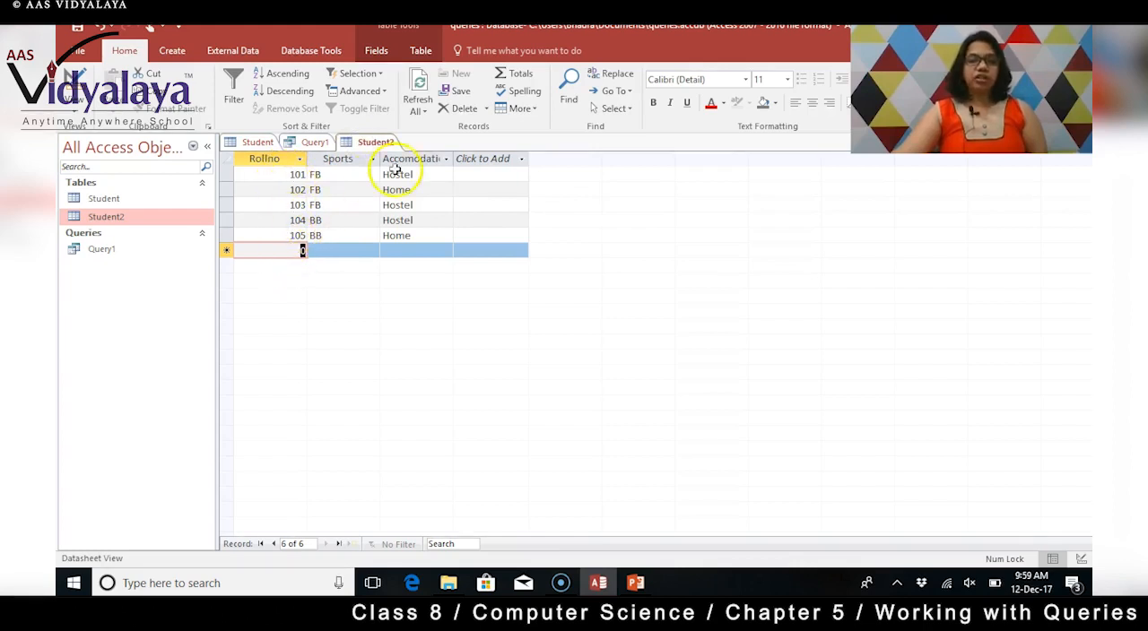
pyautogui.click(257, 143)
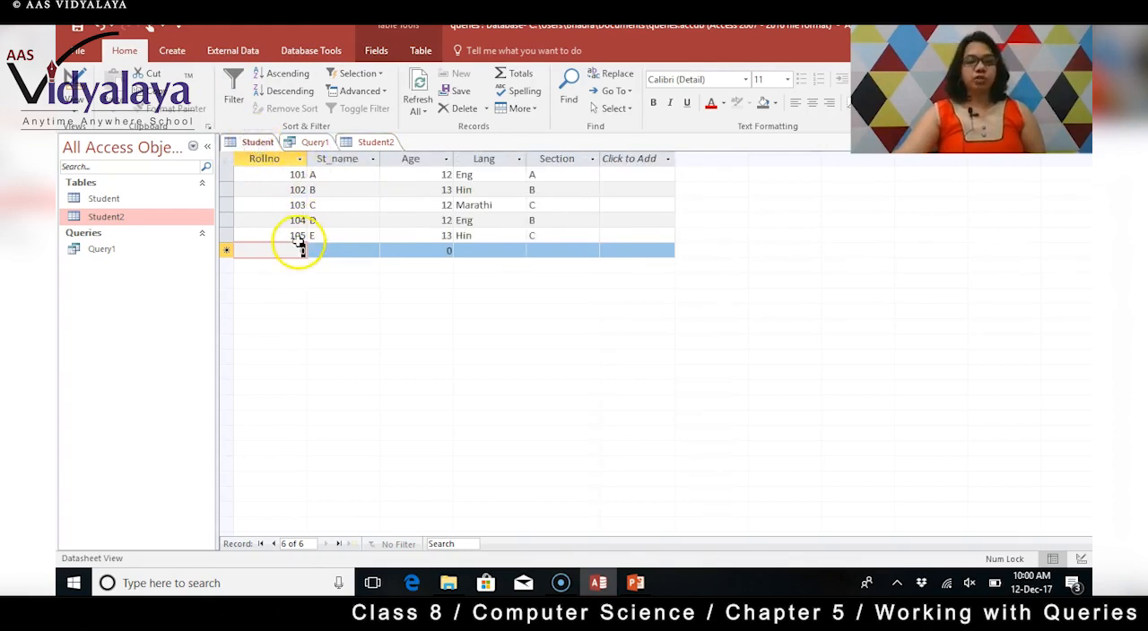
pyautogui.click(377, 142)
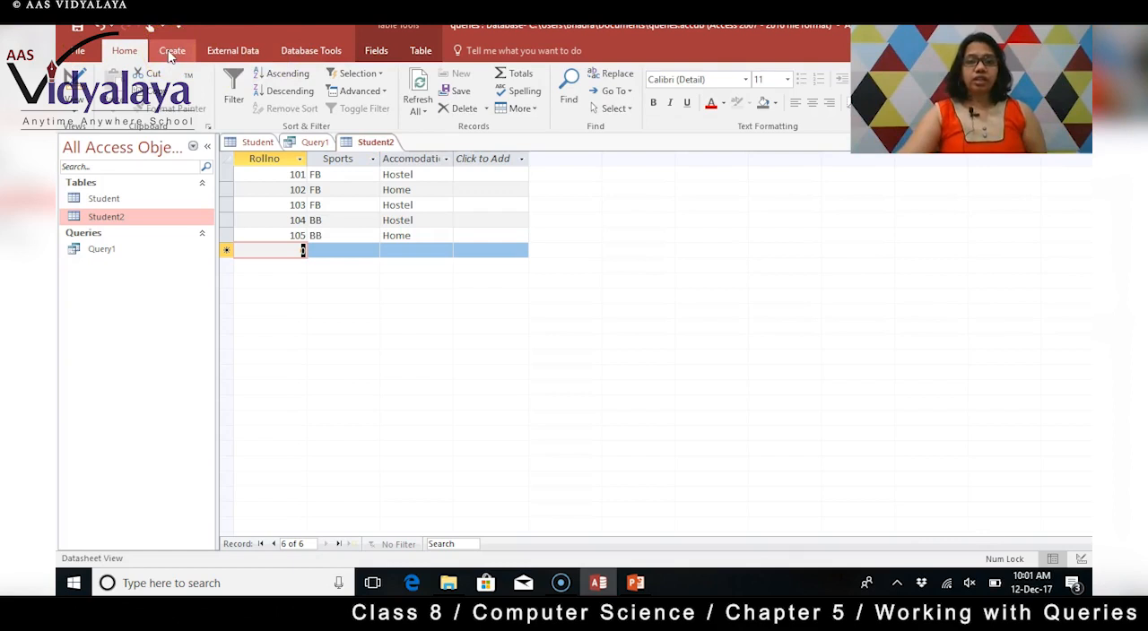
# Add the Student and Student2 tables to the Relationships layout and create a relationship between their Rollno fields.
pyautogui.click(316, 52)
pyautogui.click(235, 98)
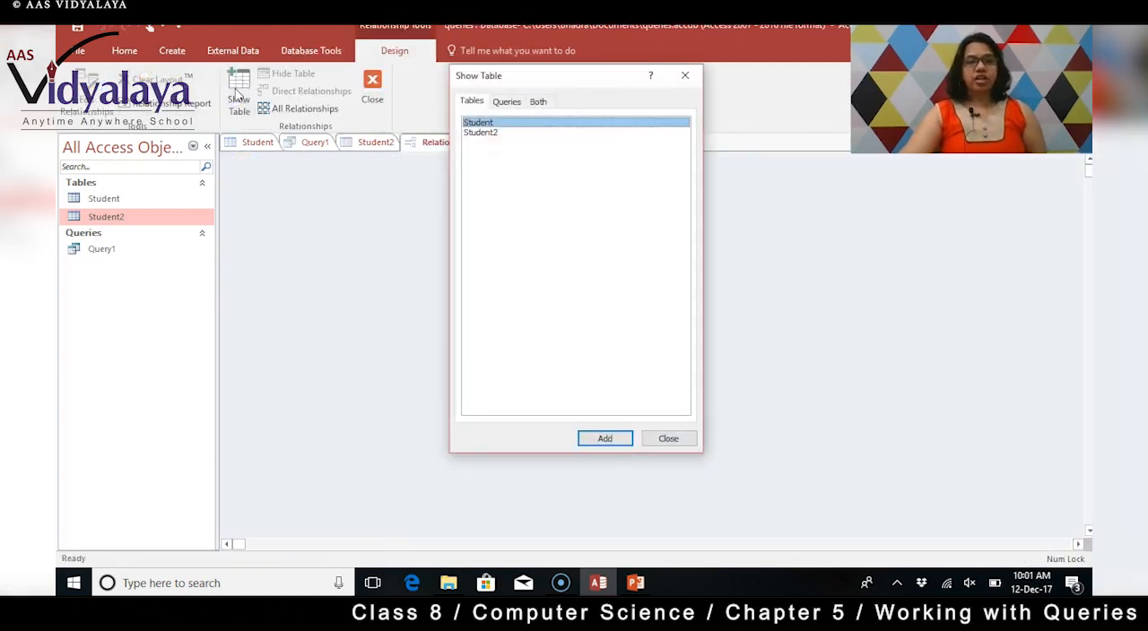
pyautogui.click(495, 123)
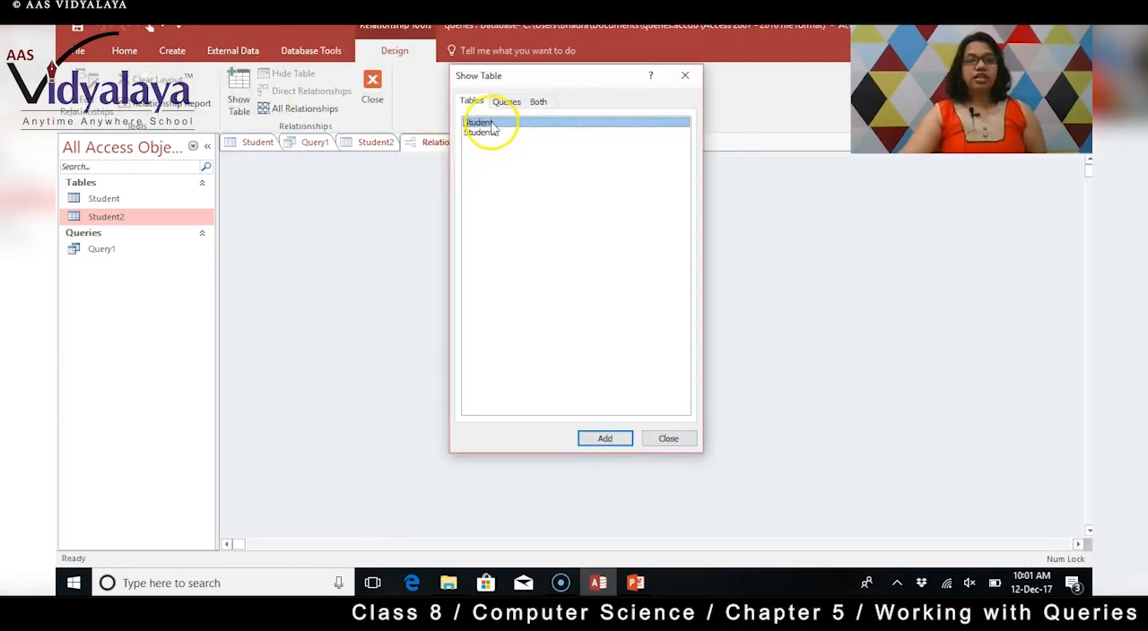
pyautogui.click(610, 438)
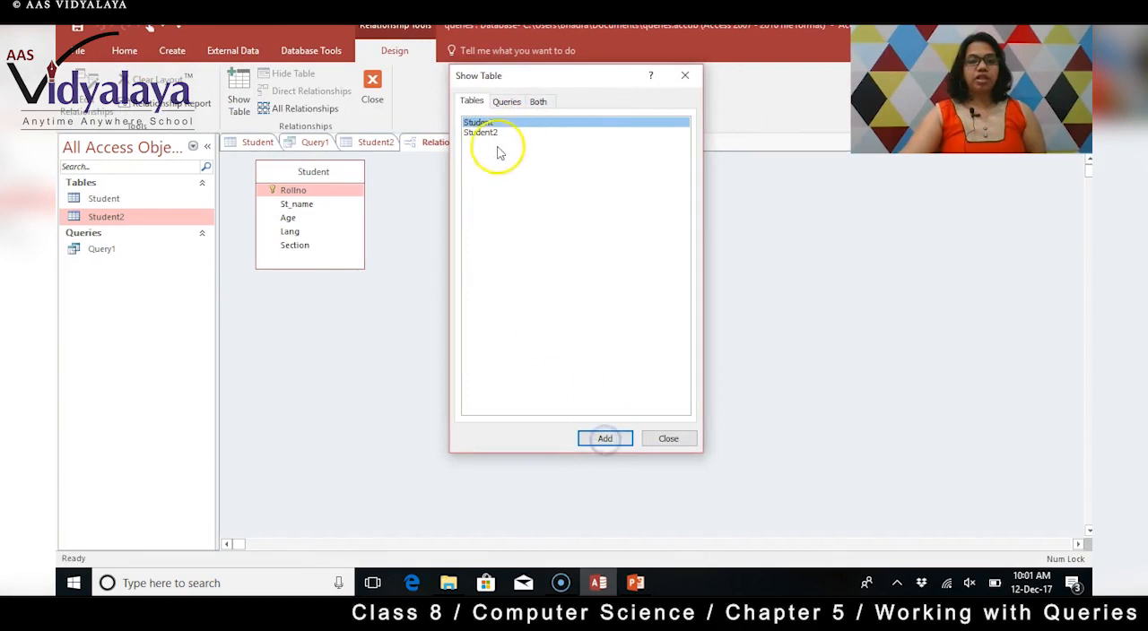
pyautogui.click(487, 132)
pyautogui.click(605, 438)
pyautogui.click(669, 439)
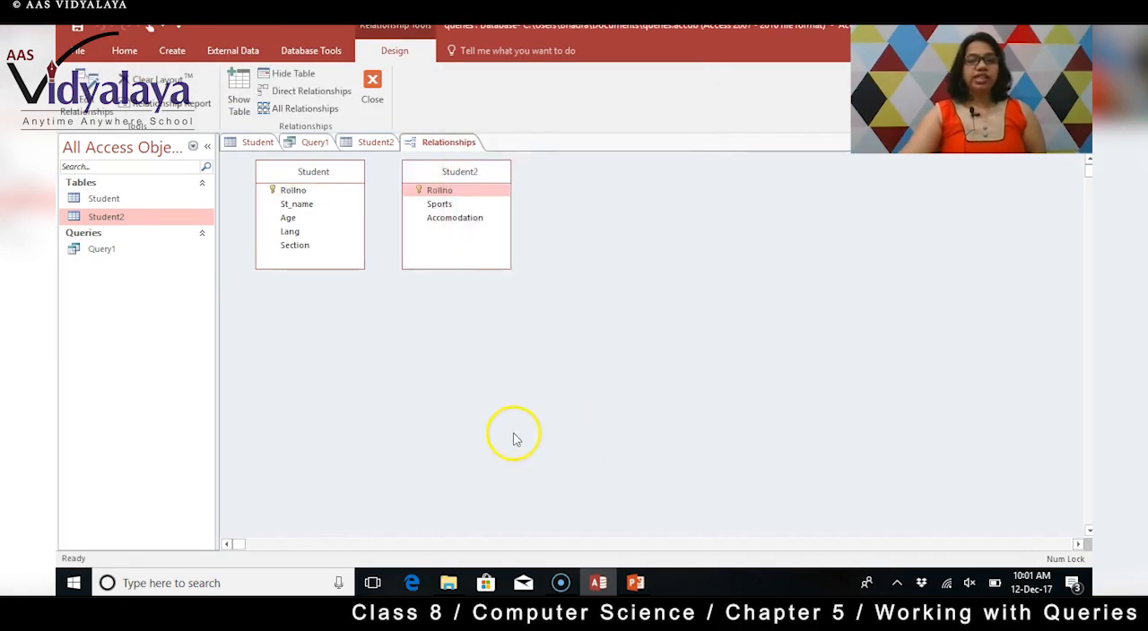
pyautogui.moveTo(358, 190); pyautogui.dragTo(425, 192)
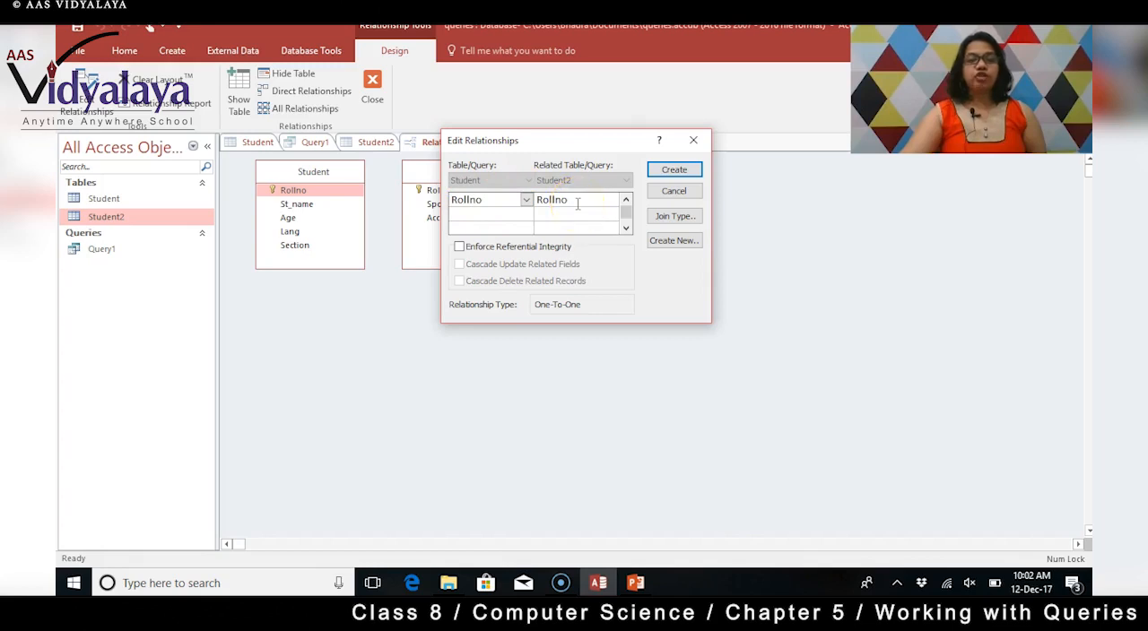
pyautogui.click(669, 170)
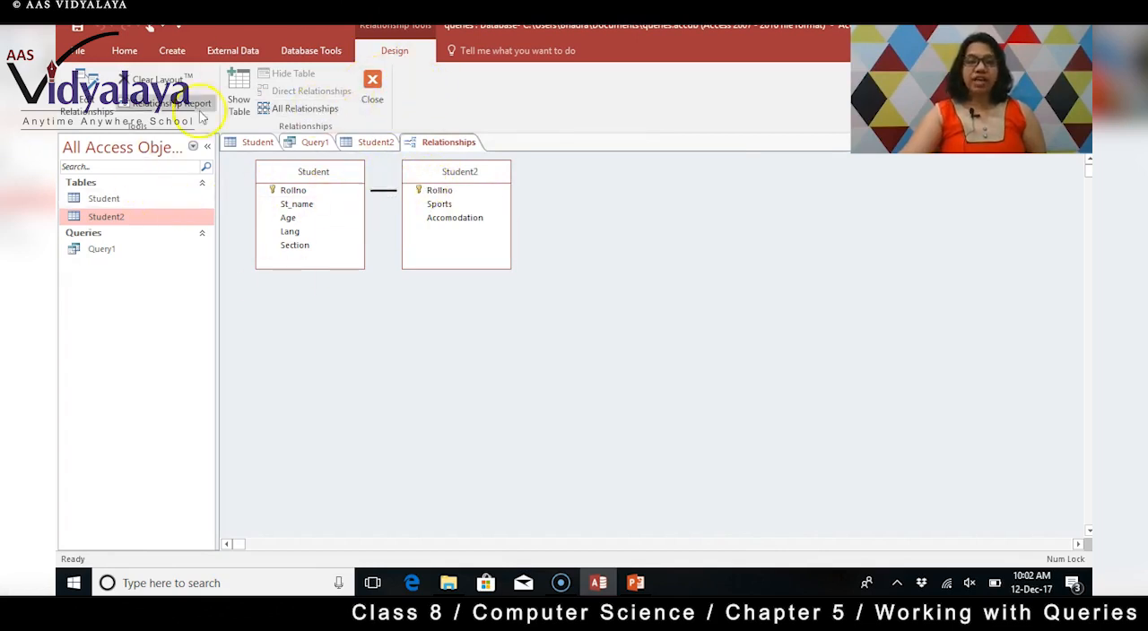
# Create a new query in Design view based on the Student and Student2 tables.
pyautogui.click(174, 52)
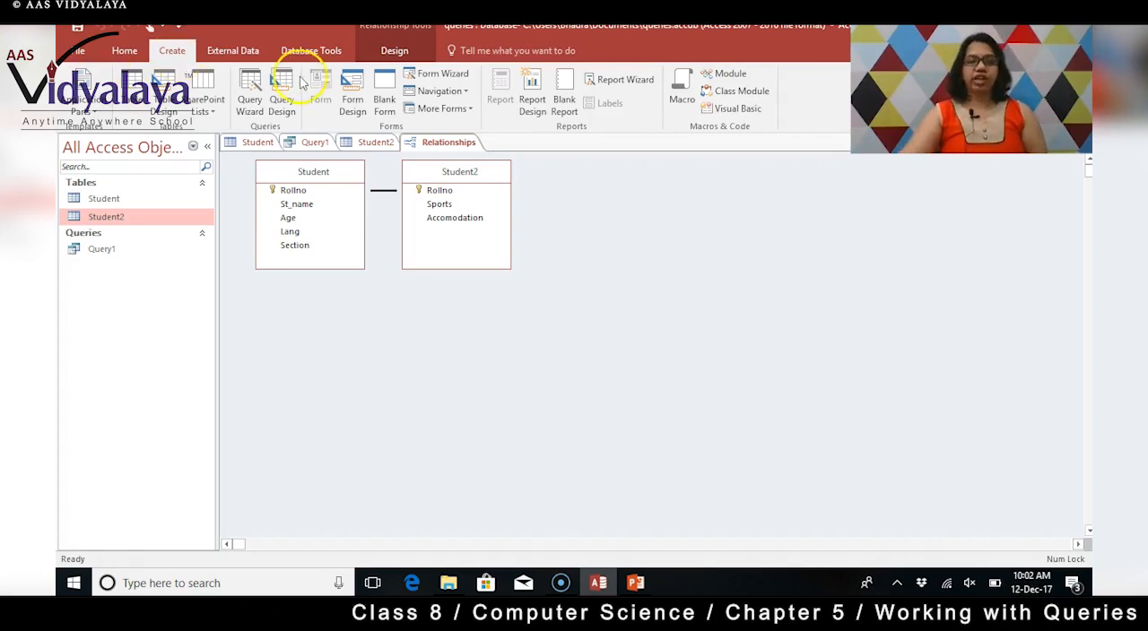
pyautogui.click(282, 99)
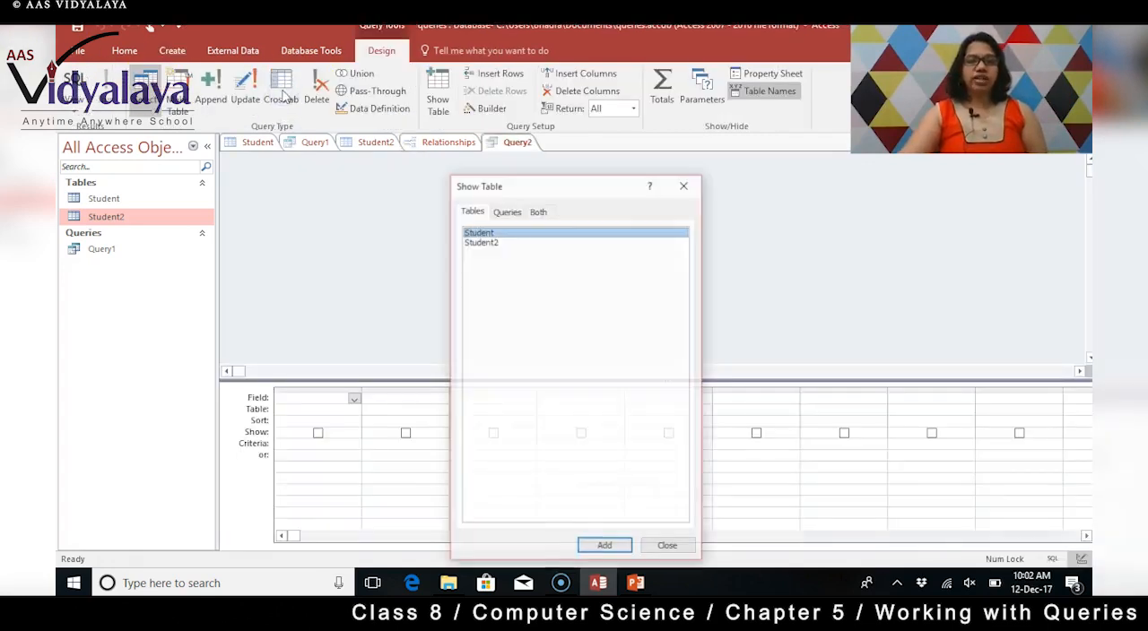
pyautogui.click(606, 548)
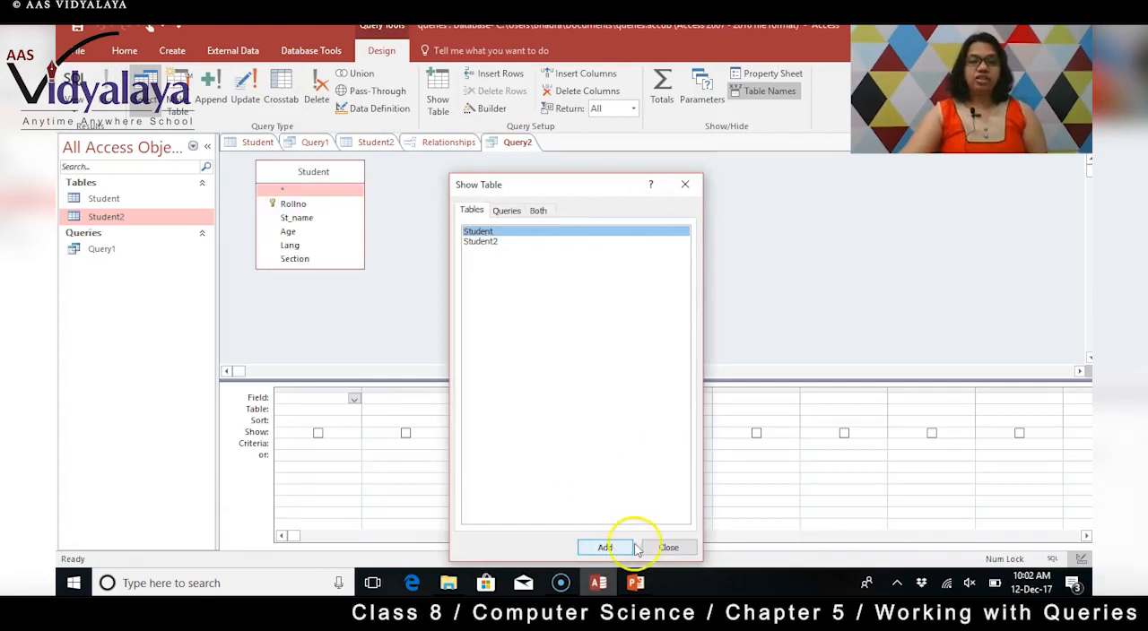
pyautogui.click(476, 242)
pyautogui.click(604, 548)
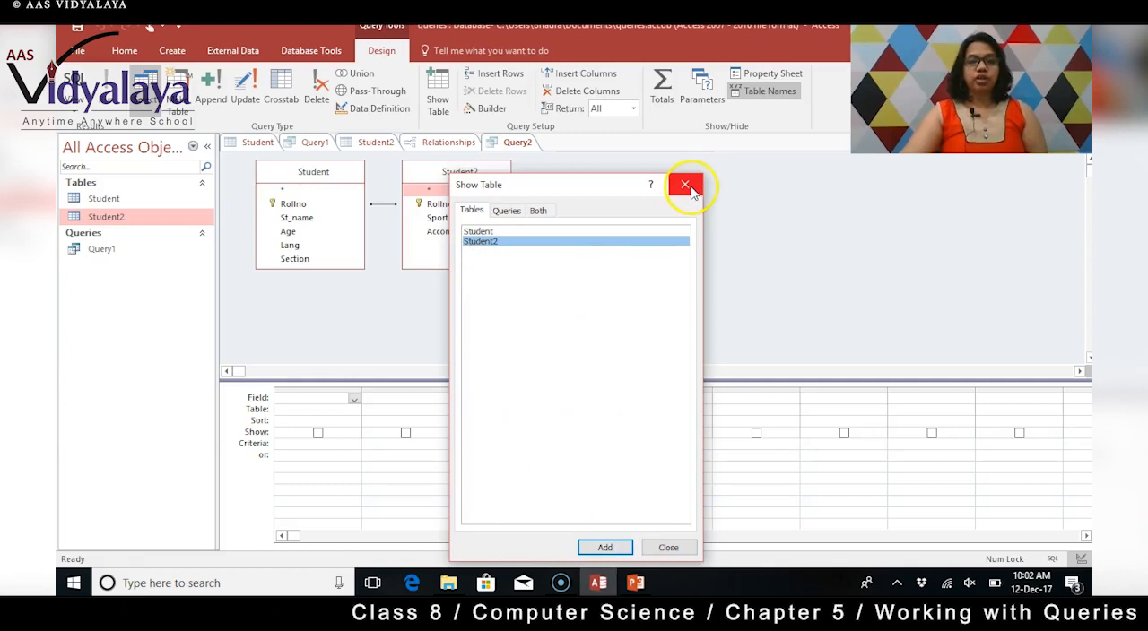
pyautogui.click(647, 550)
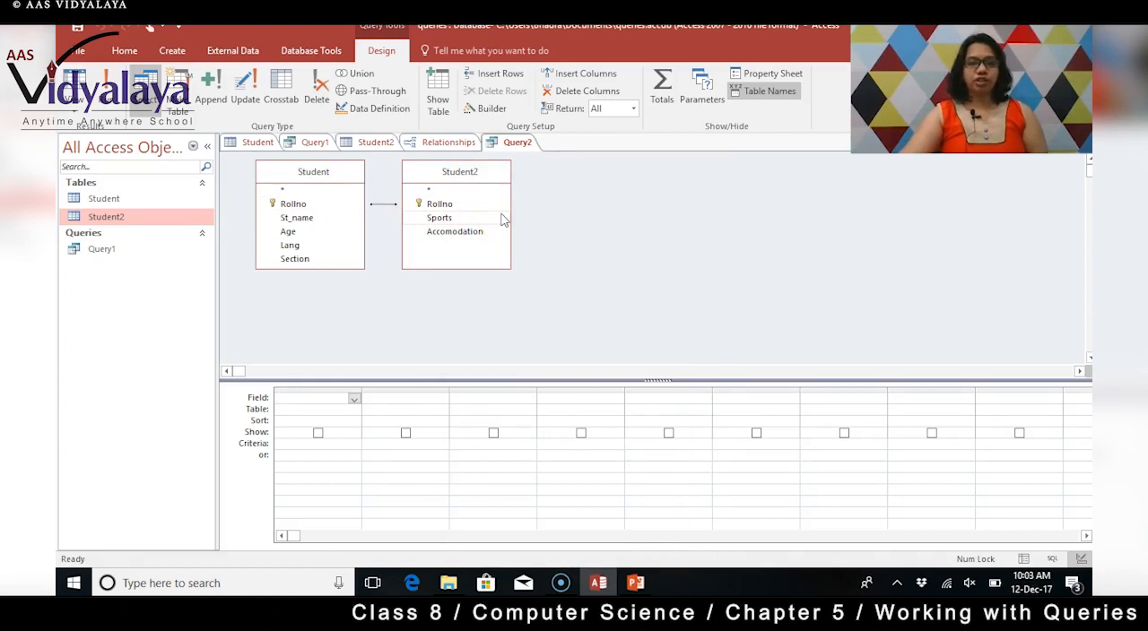
# Add the Rollno and St_name fields from the Student table to the query grid as shown fields.
pyautogui.click(355, 400)
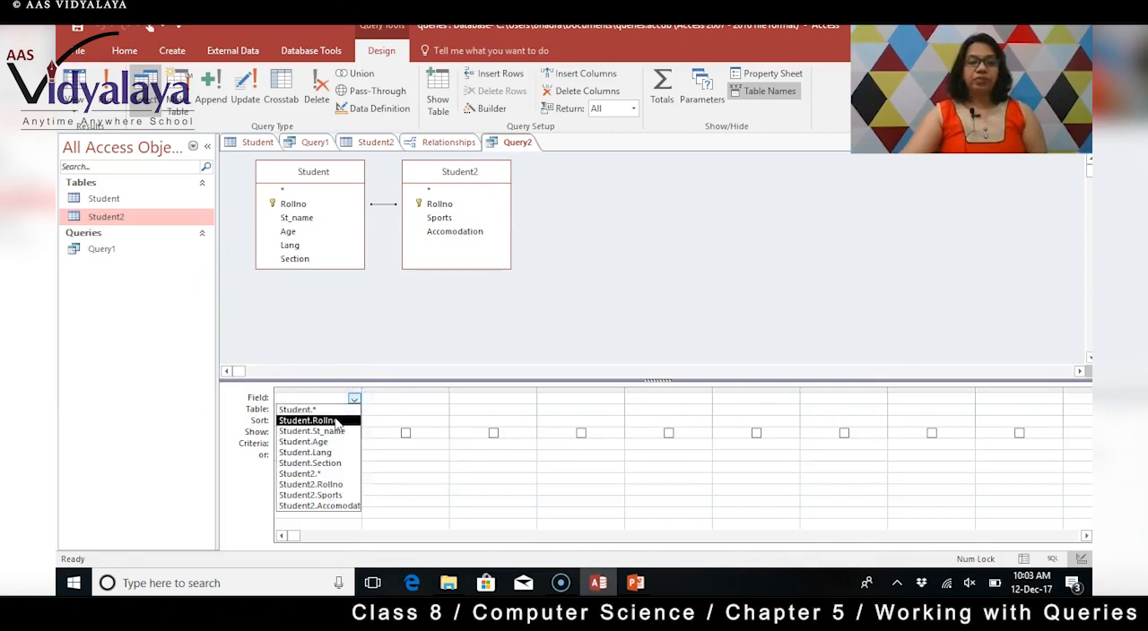
pyautogui.click(334, 418)
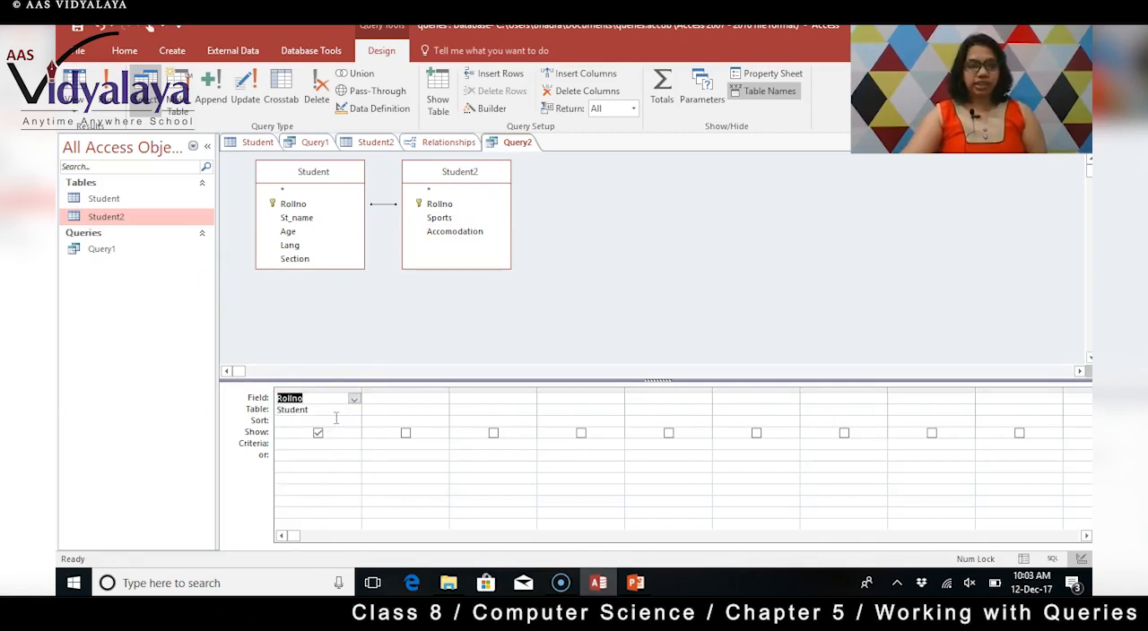
pyautogui.click(430, 399)
pyautogui.click(441, 399)
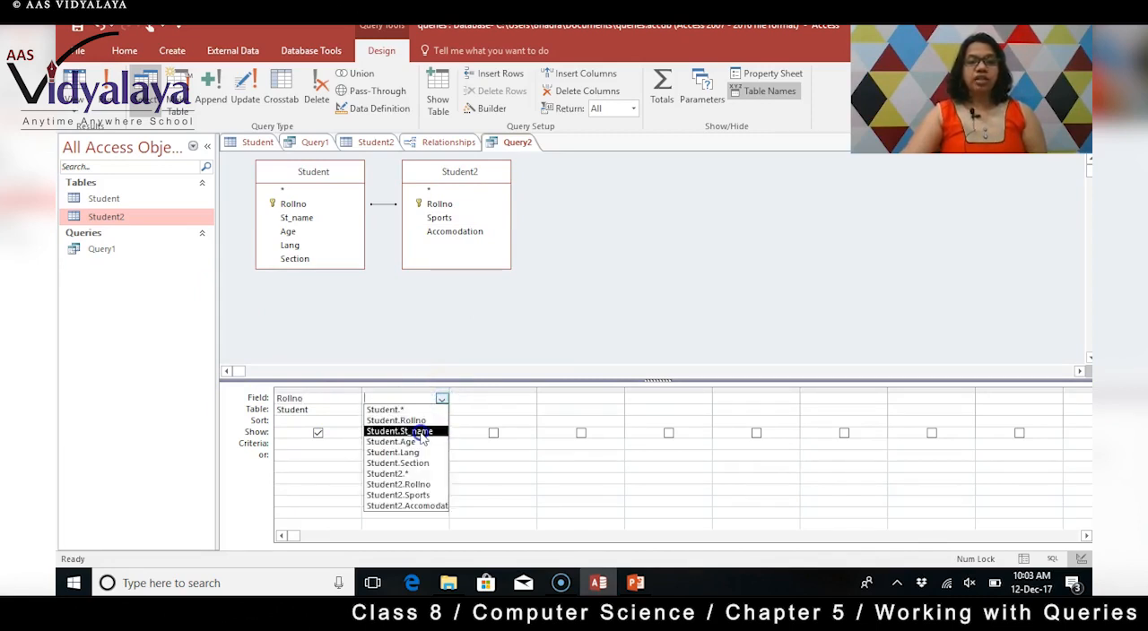
pyautogui.click(419, 432)
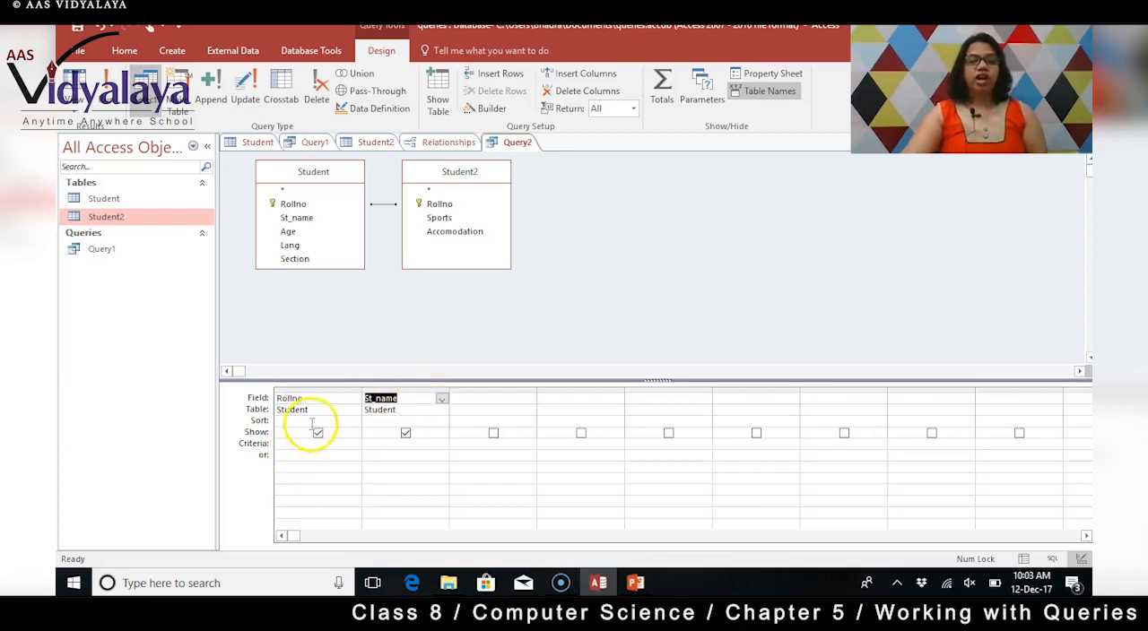
pyautogui.click(405, 434)
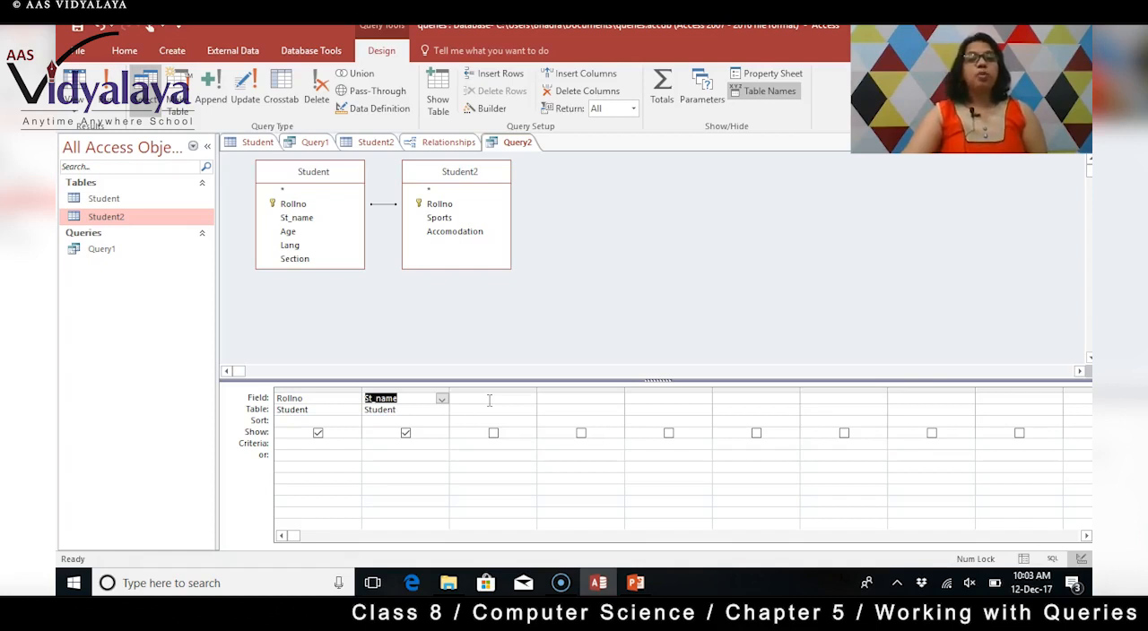
# Add the Sports field from Student2 as the third query column and exclude it from the displayed results.
pyautogui.click(488, 400)
pyautogui.click(529, 399)
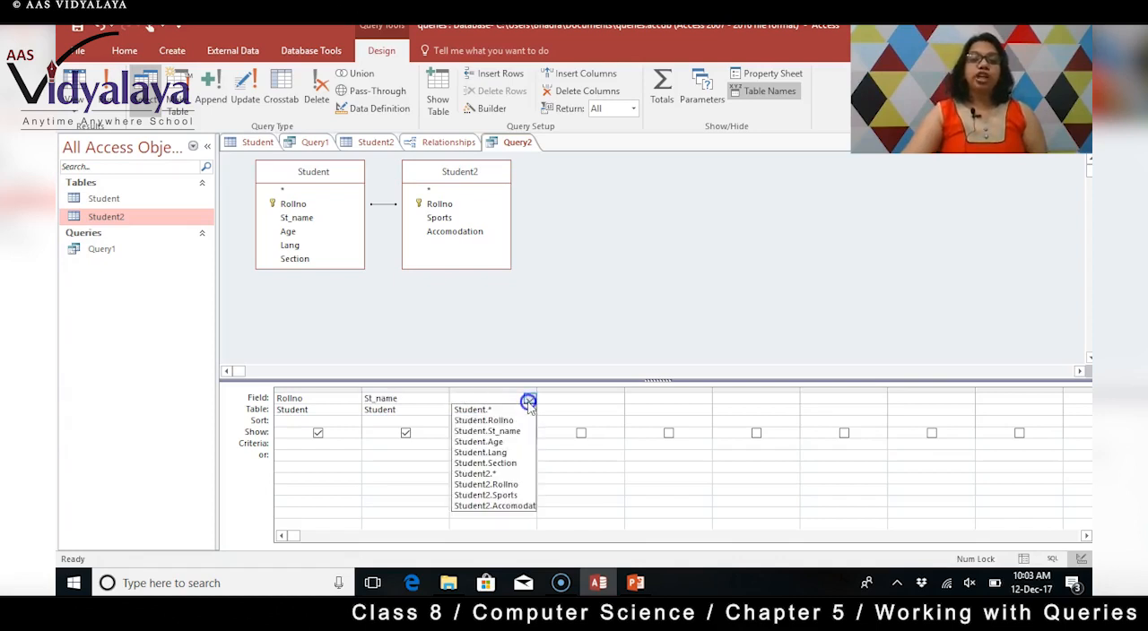
pyautogui.click(506, 494)
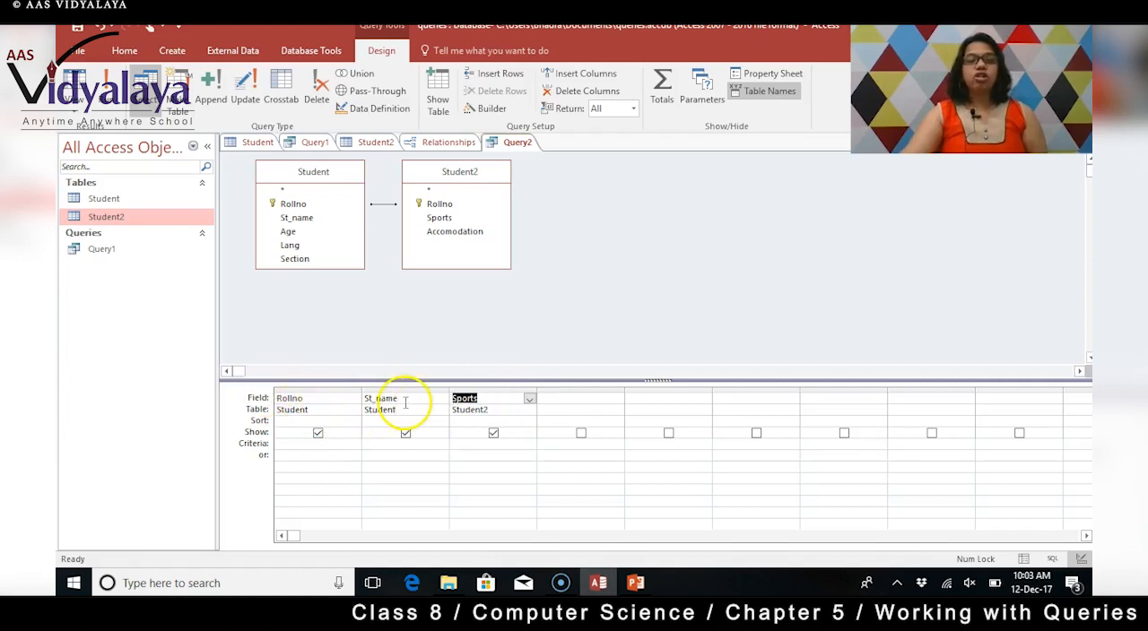
pyautogui.click(493, 434)
# Set the criteria of the Sports column to ="BB".
pyautogui.click(483, 495)
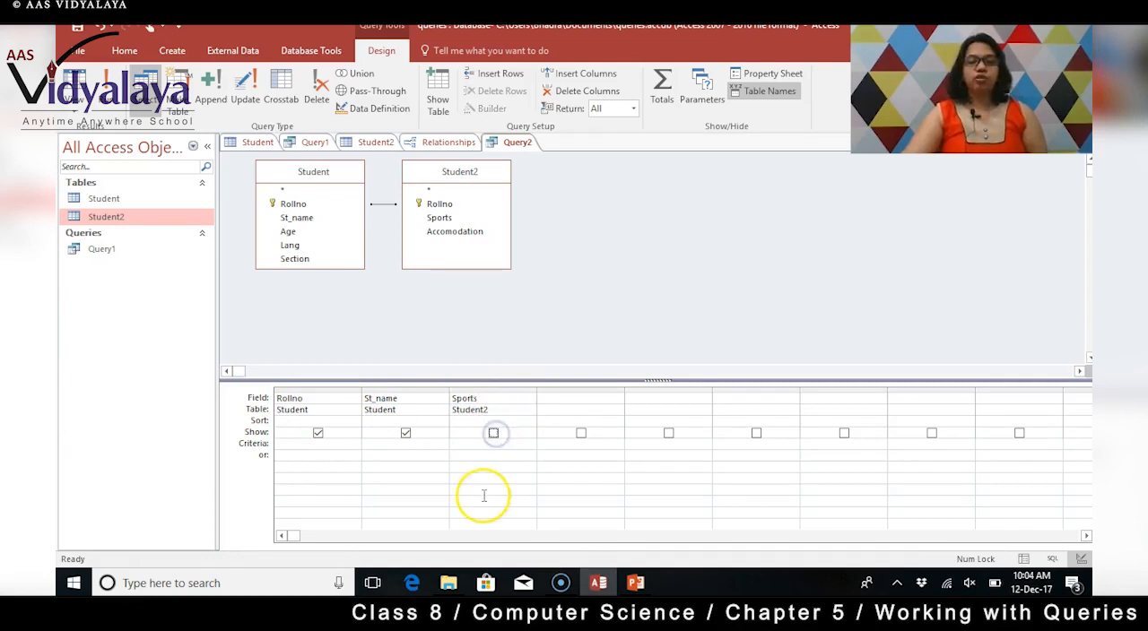
pyautogui.click(470, 443)
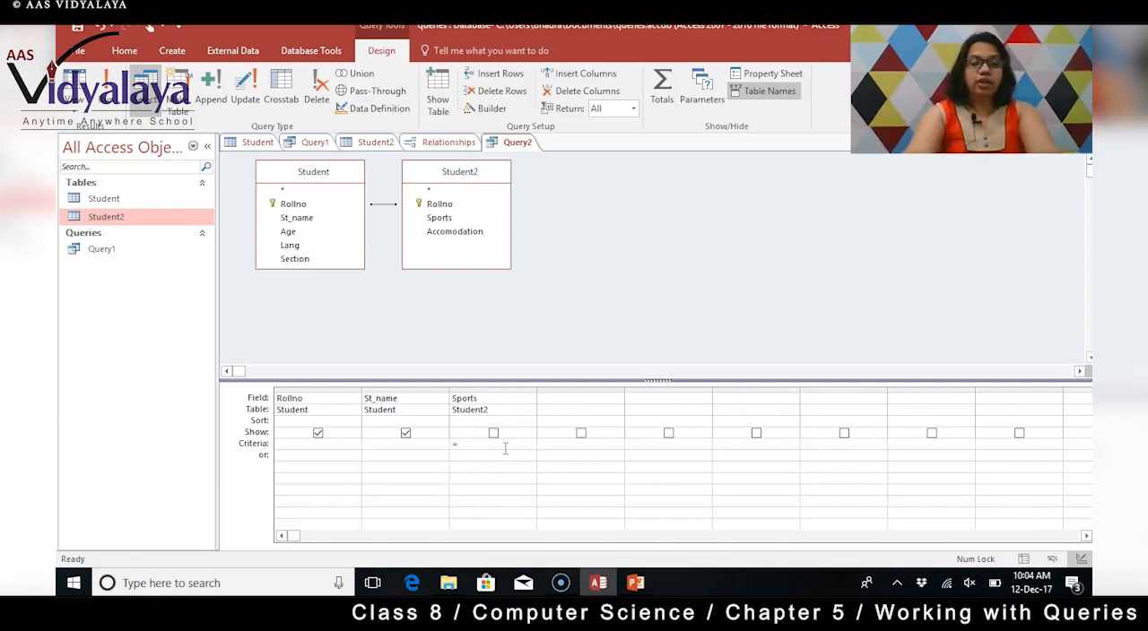
pyautogui.write('=BB')
pyautogui.press('Return')
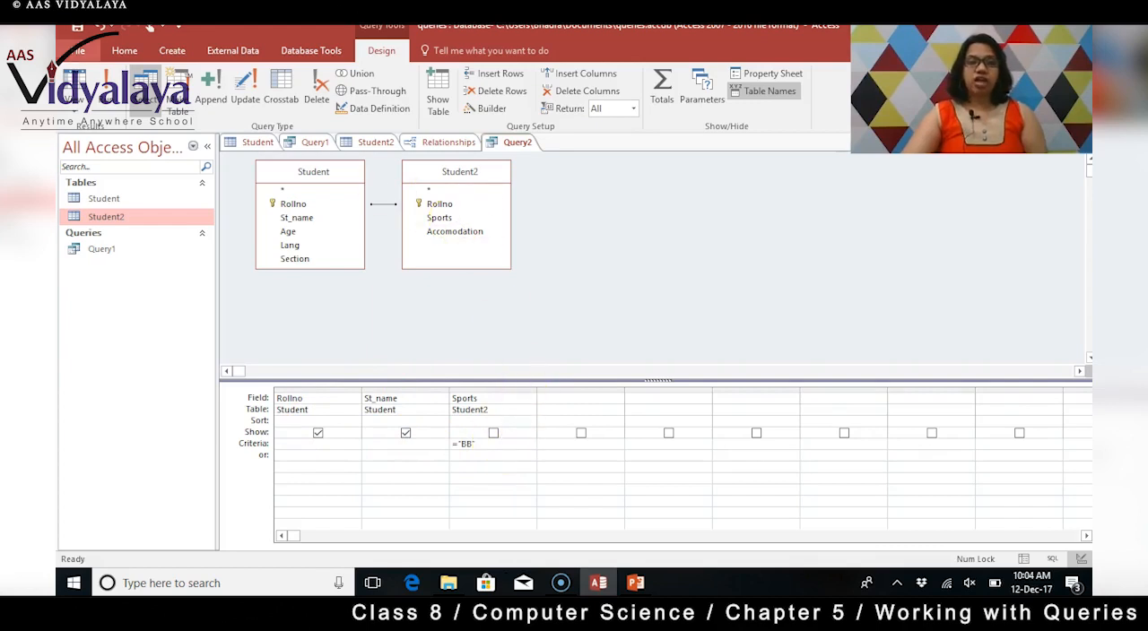
# Save the query under the name Query2.
pyautogui.click(77, 34)
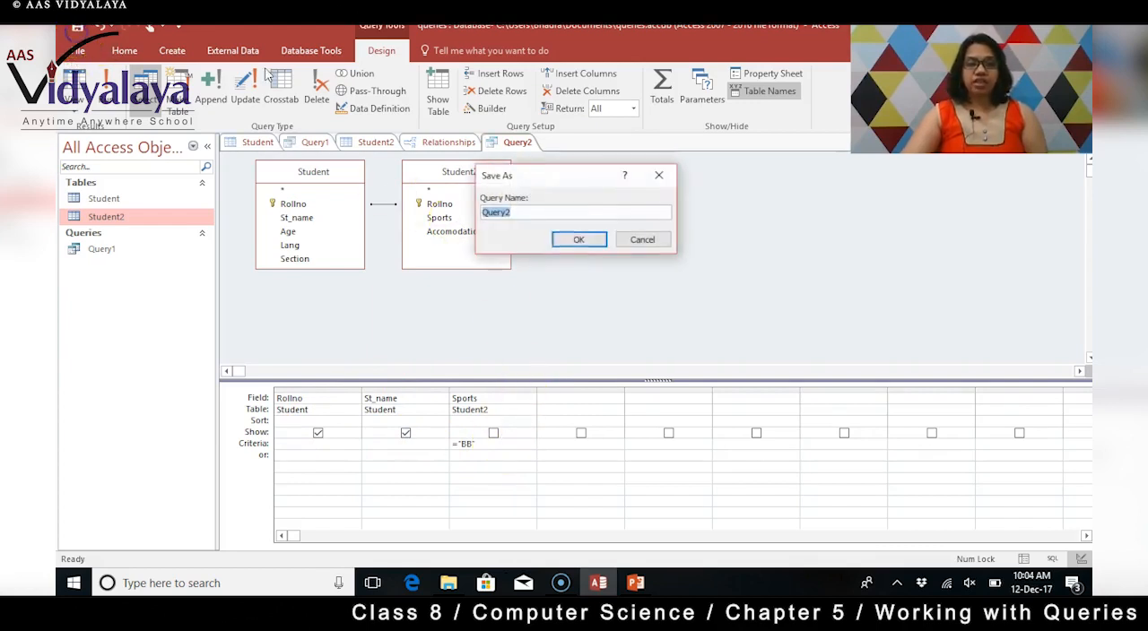
pyautogui.click(527, 211)
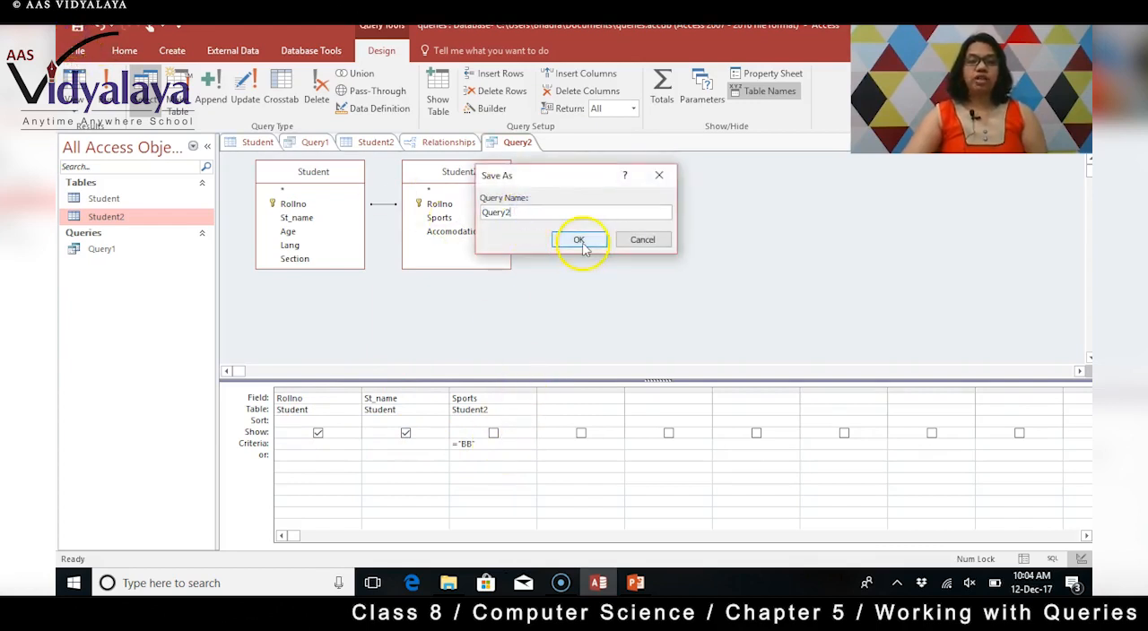
pyautogui.click(581, 243)
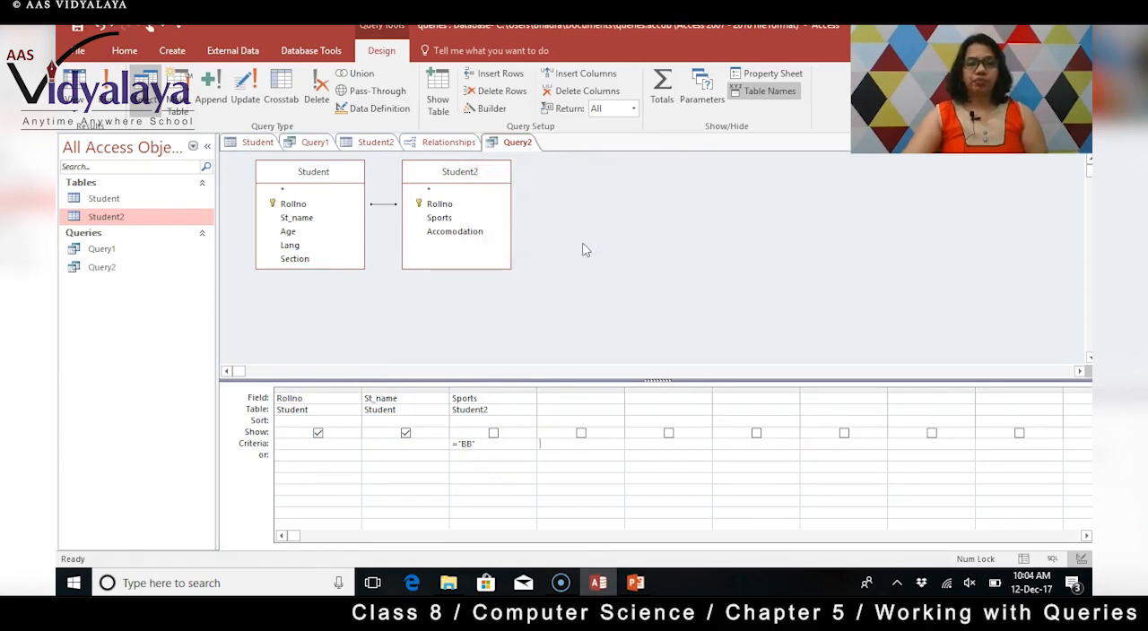
# Run the saved Query2 and check its records against the Student2 and Student tables.
pyautogui.doubleClick(103, 266)
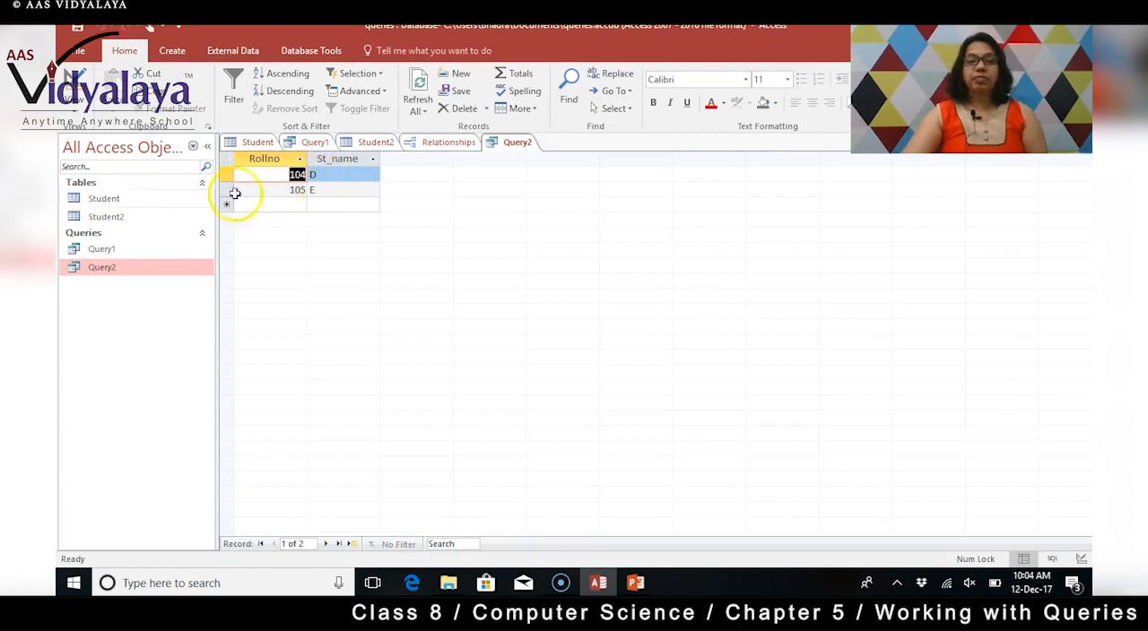
pyautogui.click(117, 218)
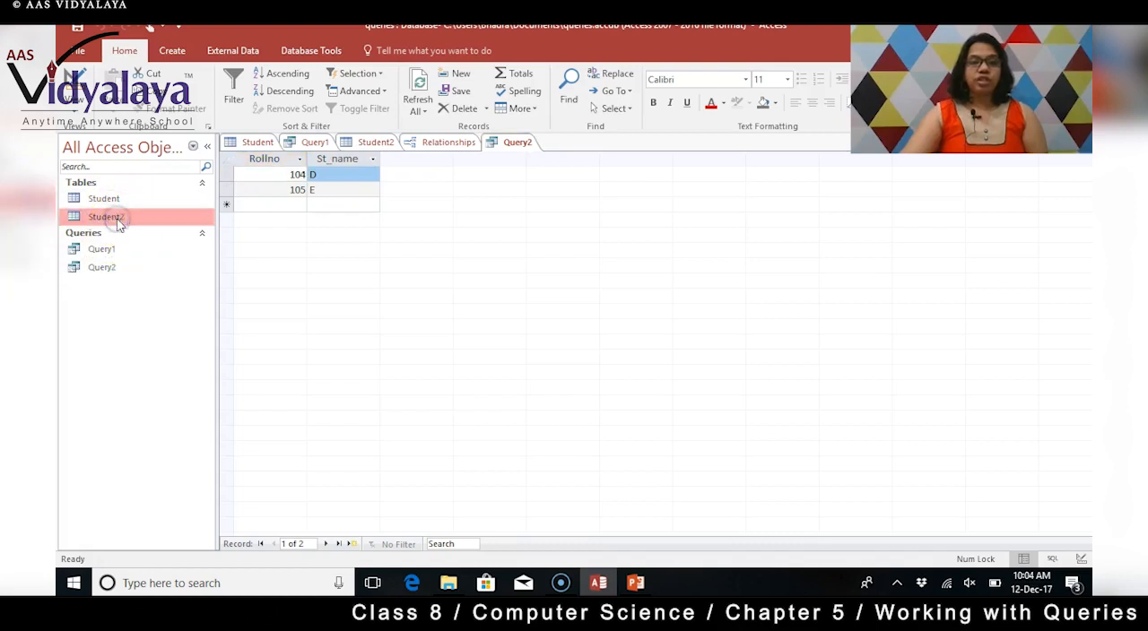
pyautogui.click(376, 141)
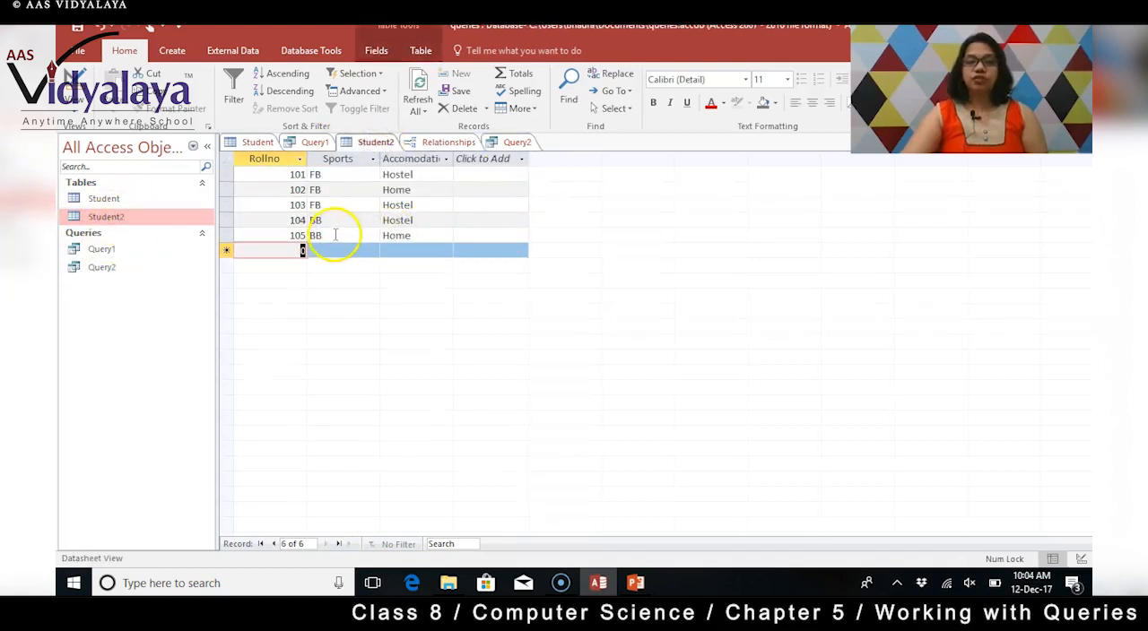
pyautogui.click(256, 142)
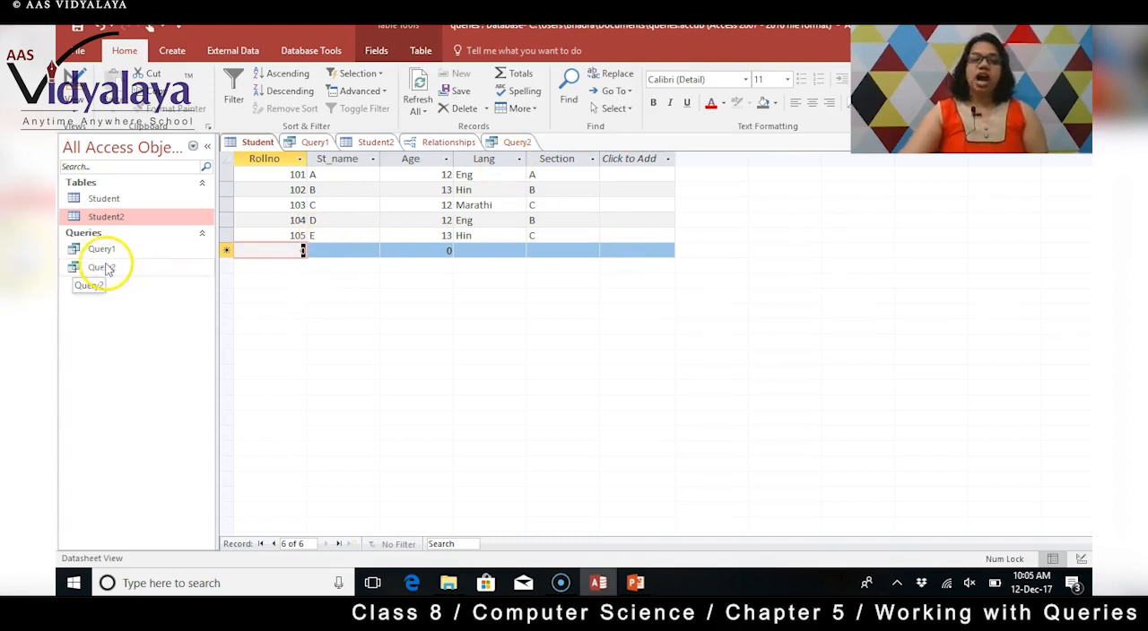
# Create a new query in Design view based on the Student and Student2 tables.
pyautogui.click(172, 51)
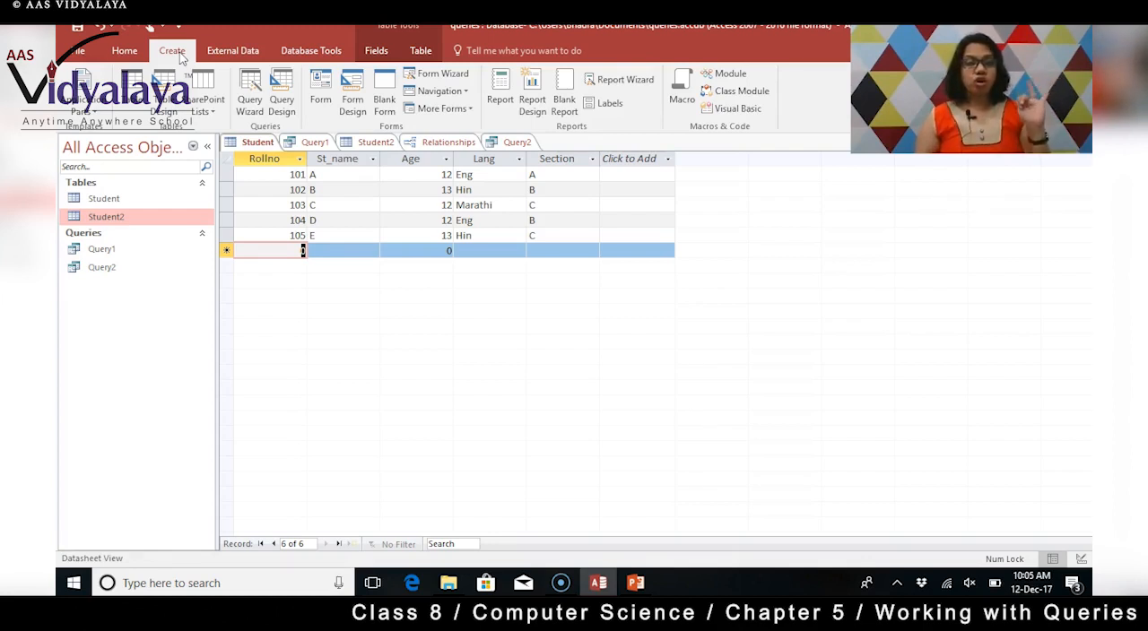
pyautogui.click(281, 96)
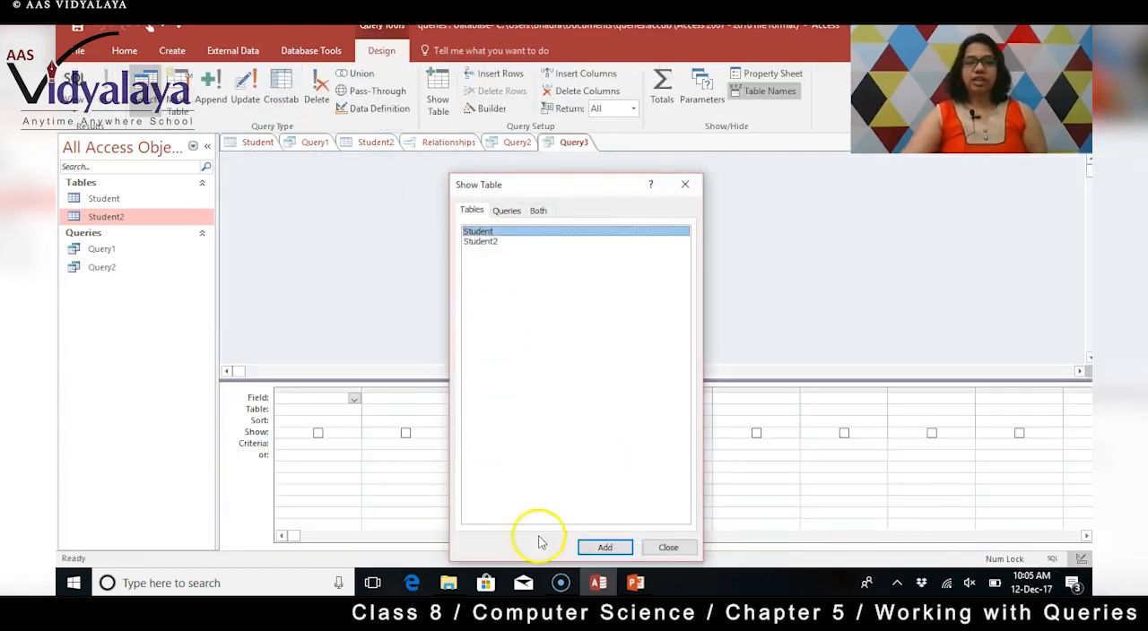
pyautogui.click(604, 547)
pyautogui.click(481, 244)
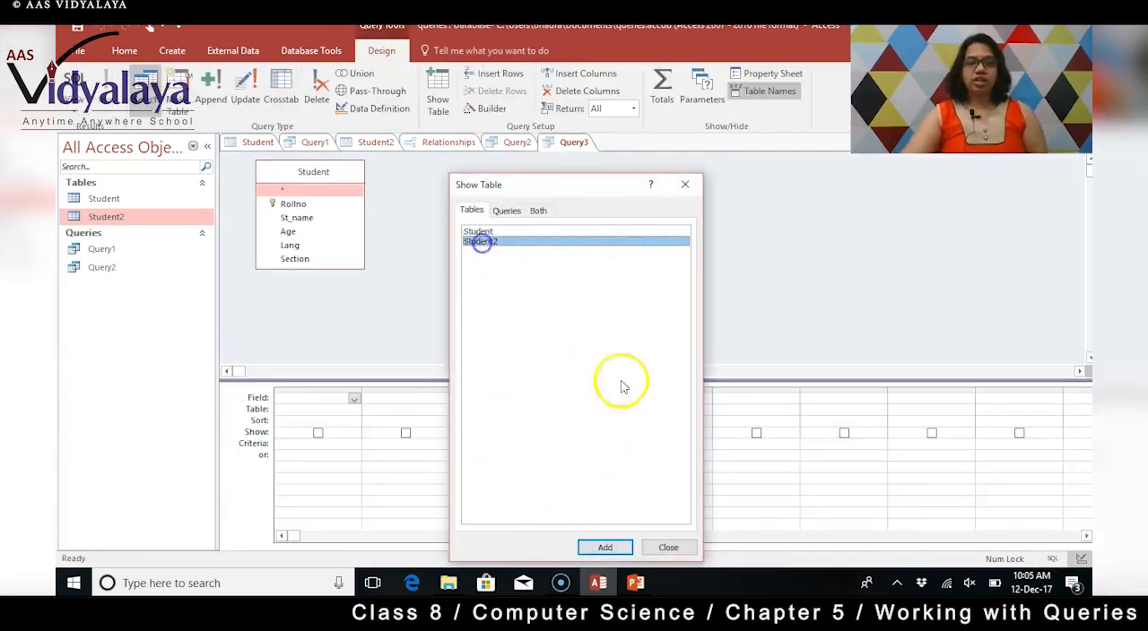
pyautogui.click(604, 547)
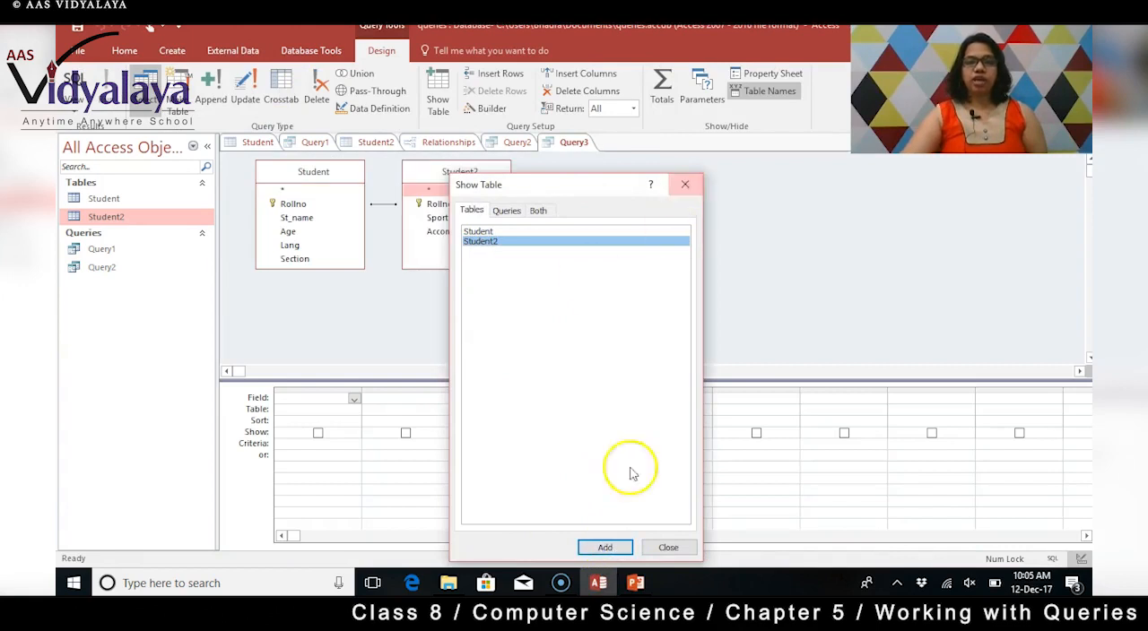
pyautogui.click(666, 547)
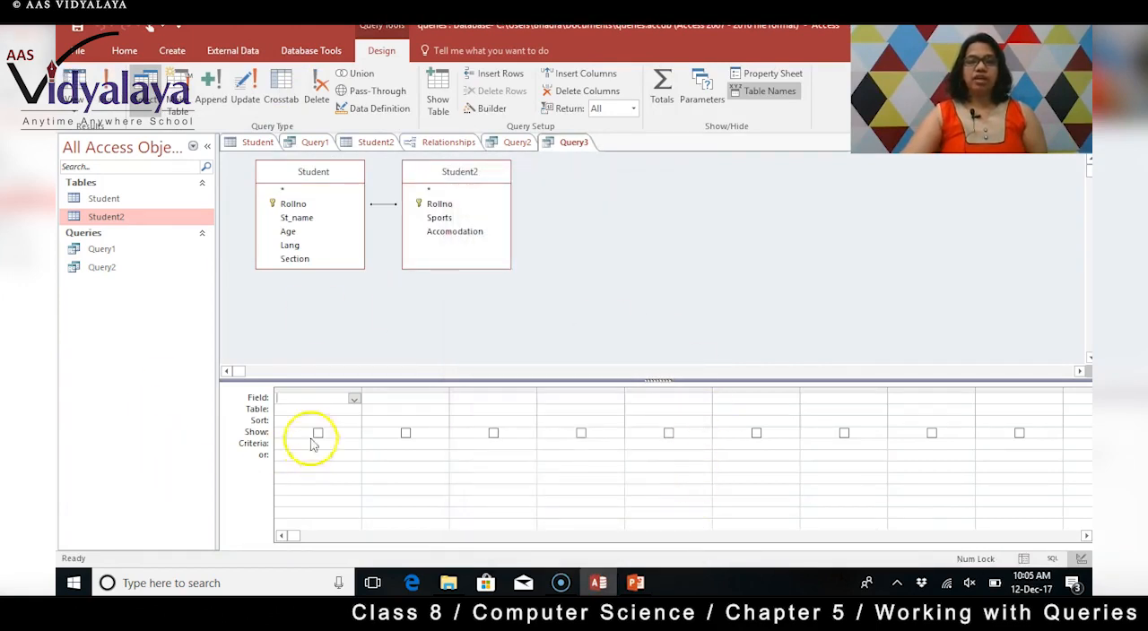
# Add the Rollno and St_name fields from Student as the first and second query columns.
pyautogui.click(354, 398)
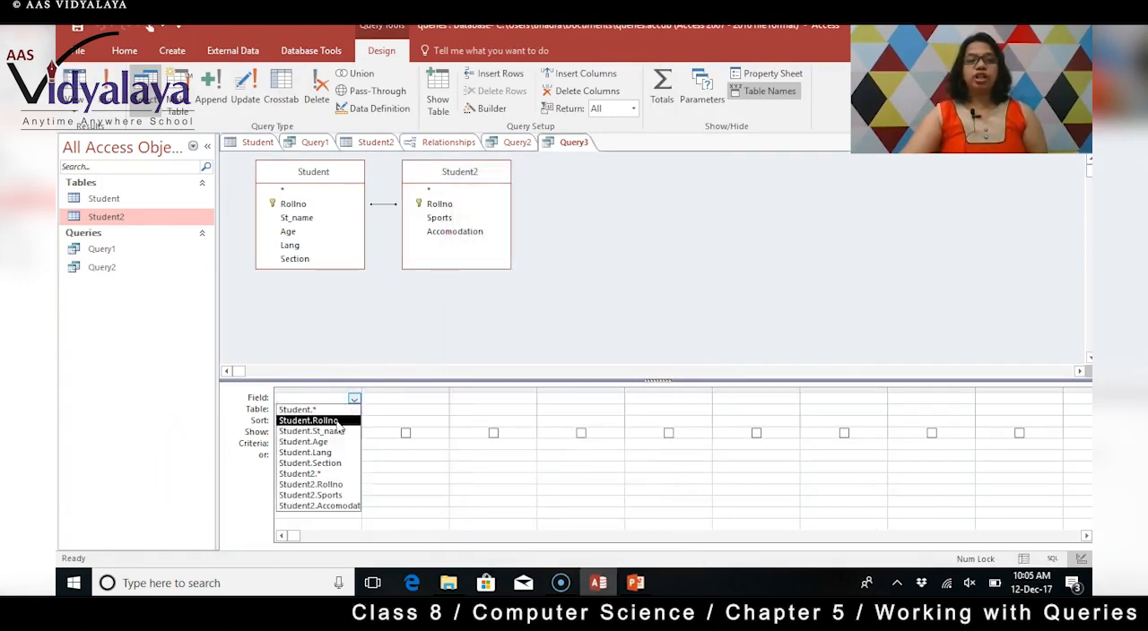
pyautogui.click(337, 420)
pyautogui.click(428, 400)
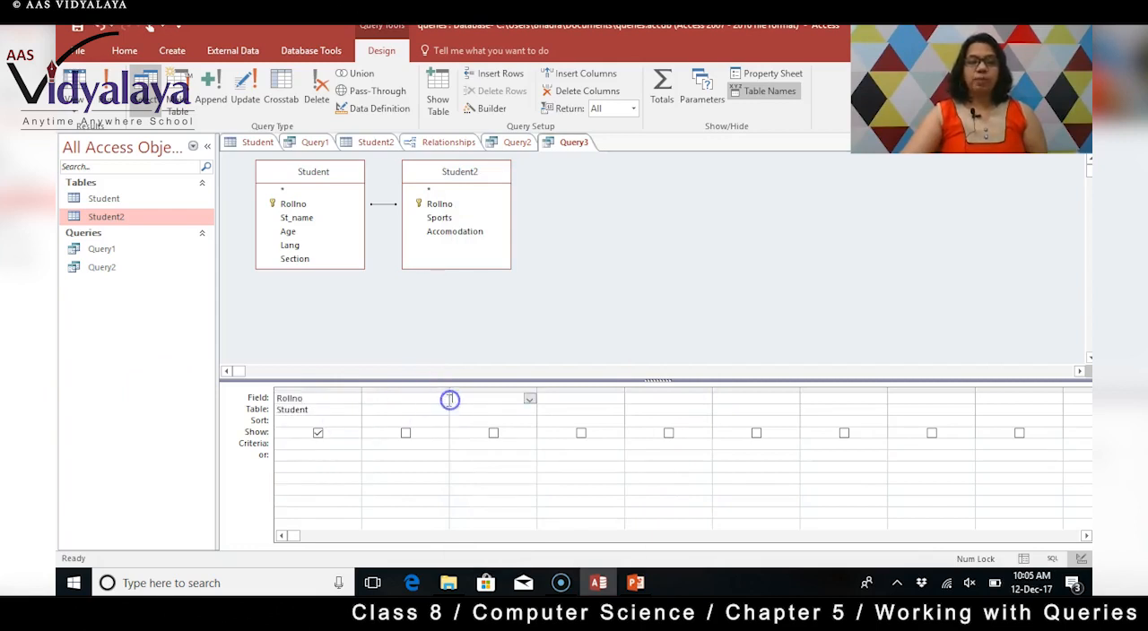
pyautogui.click(439, 399)
pyautogui.click(441, 398)
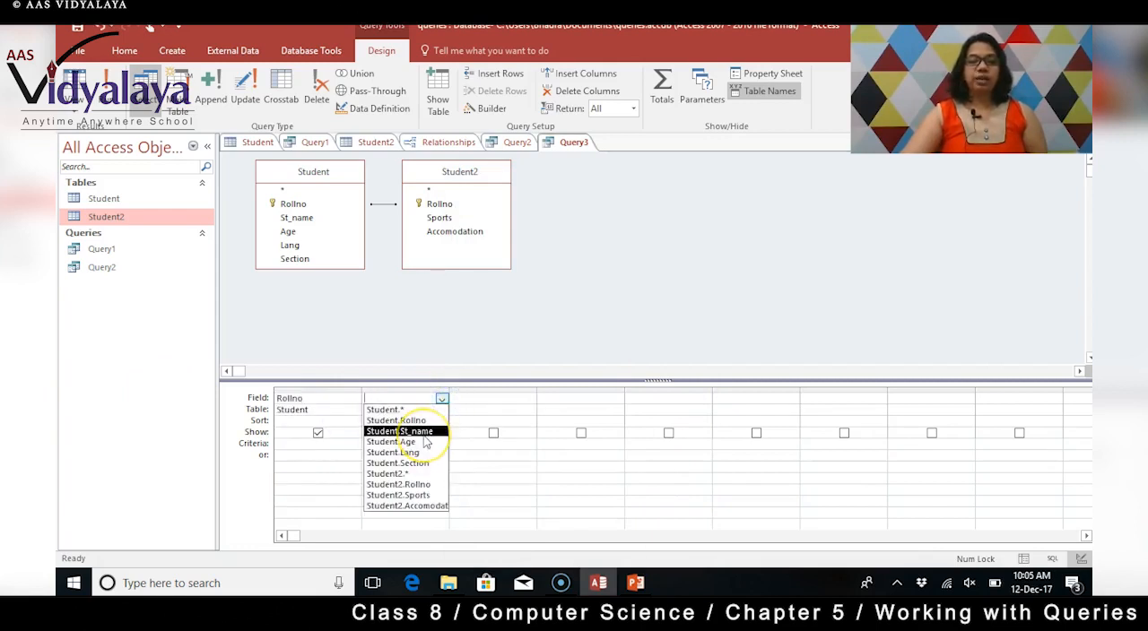
pyautogui.click(423, 433)
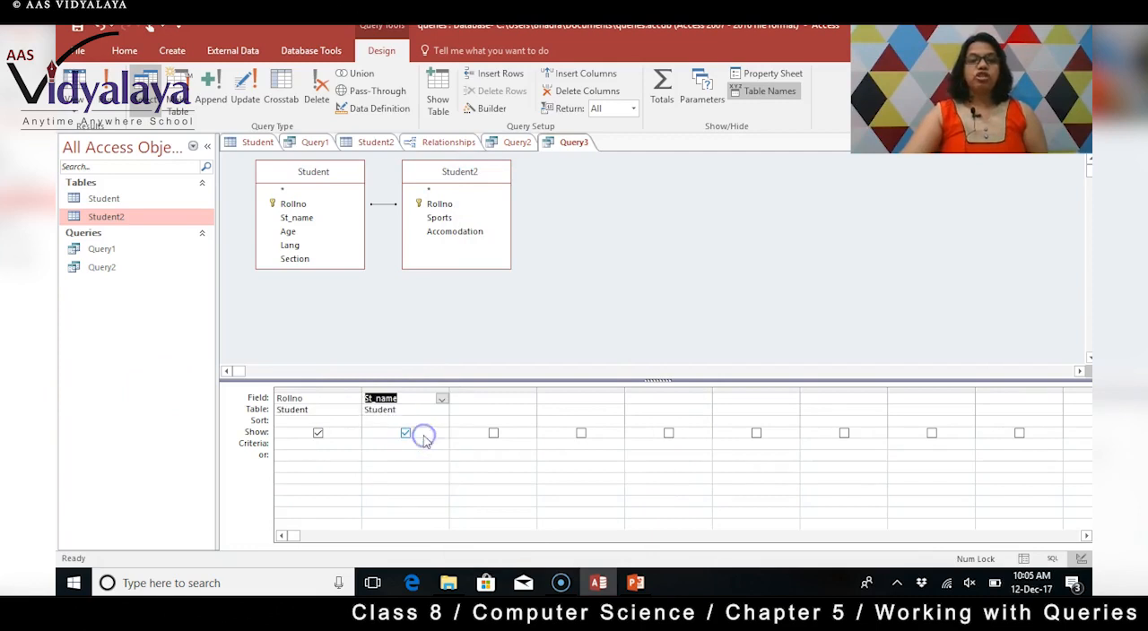
# Add Sports and Accomodation from Student2 as the third and fourth query columns and exclude both from the displayed results.
pyautogui.click(494, 398)
pyautogui.click(529, 400)
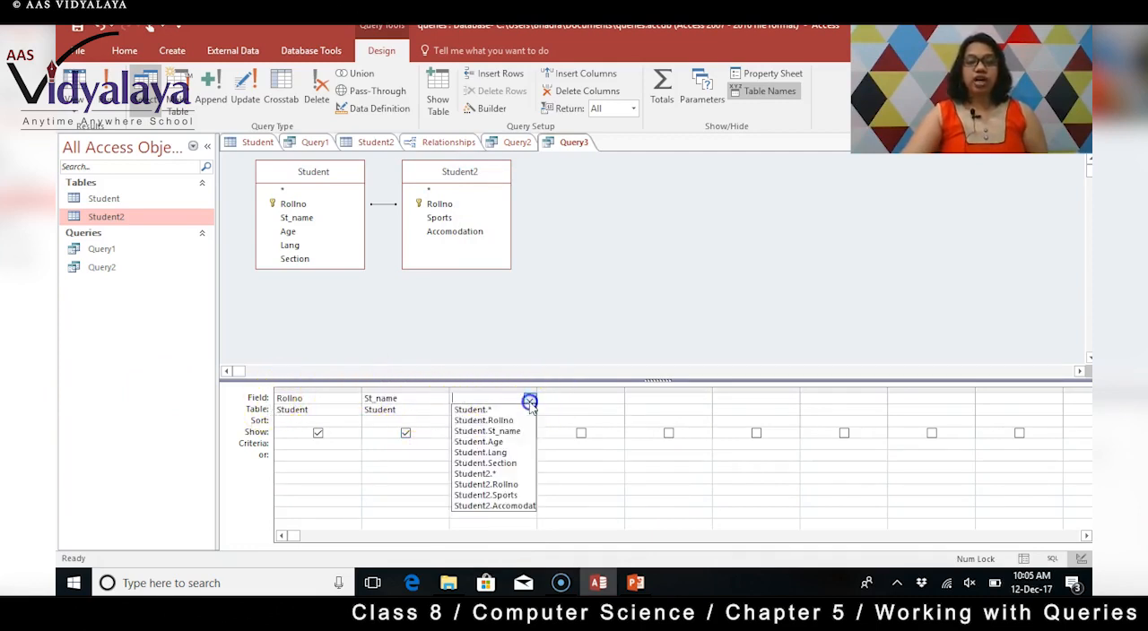
pyautogui.click(488, 495)
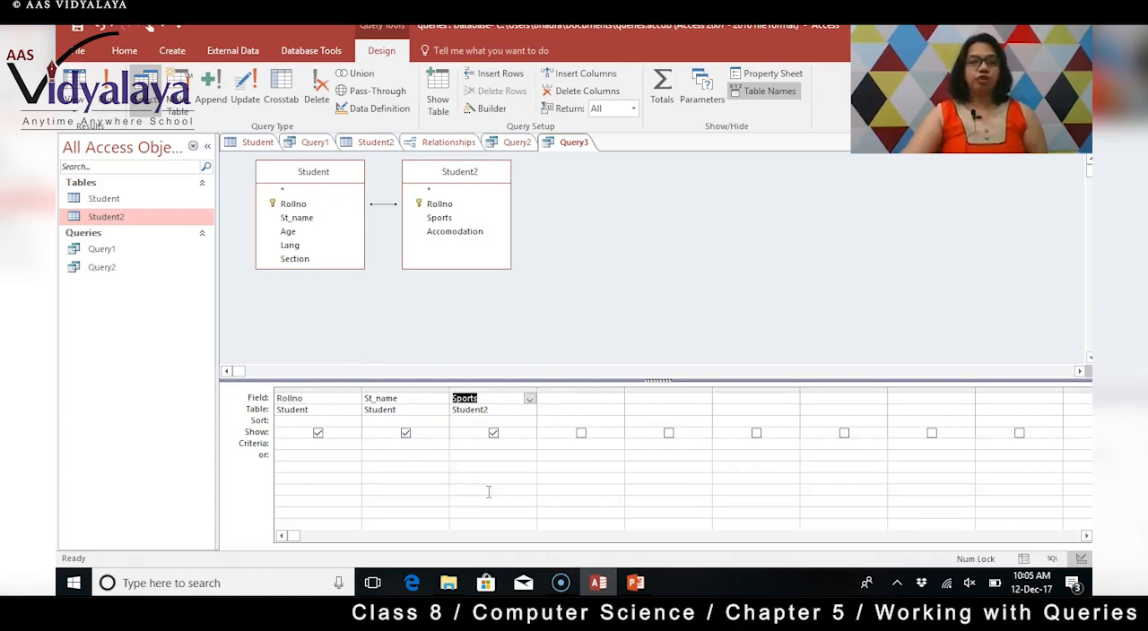
pyautogui.click(589, 395)
pyautogui.click(618, 400)
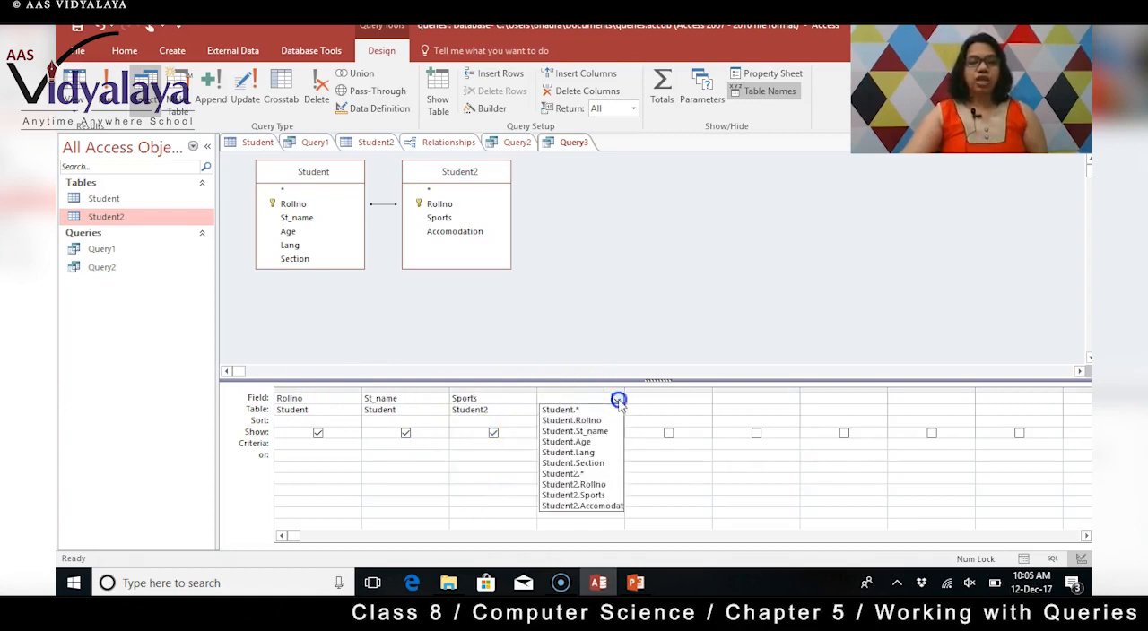
pyautogui.click(581, 506)
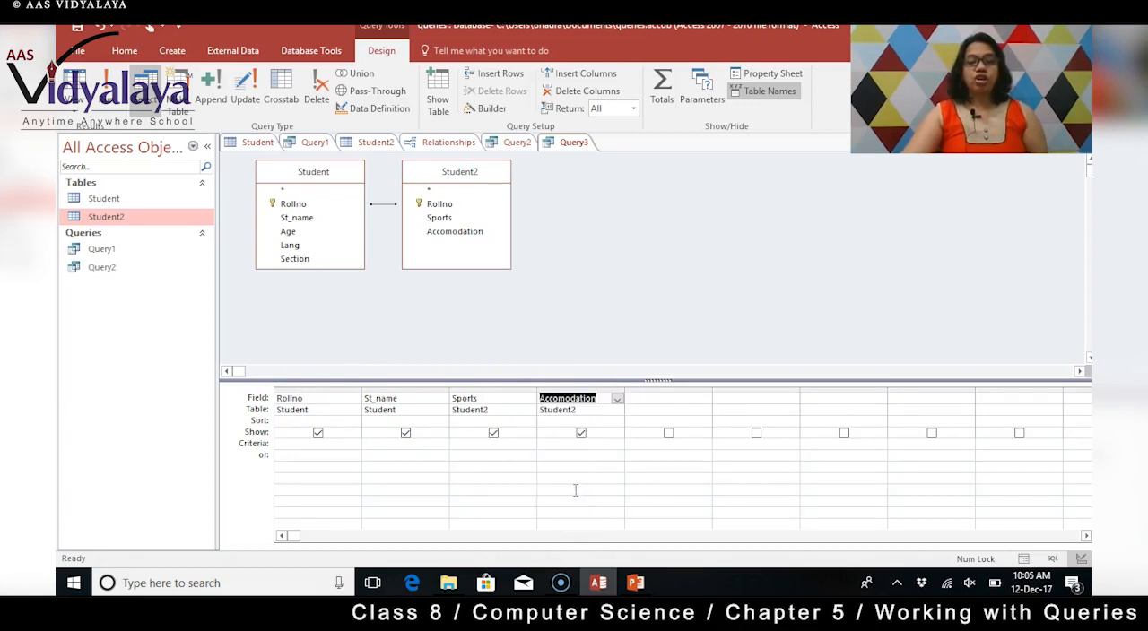
pyautogui.click(492, 433)
pyautogui.click(580, 433)
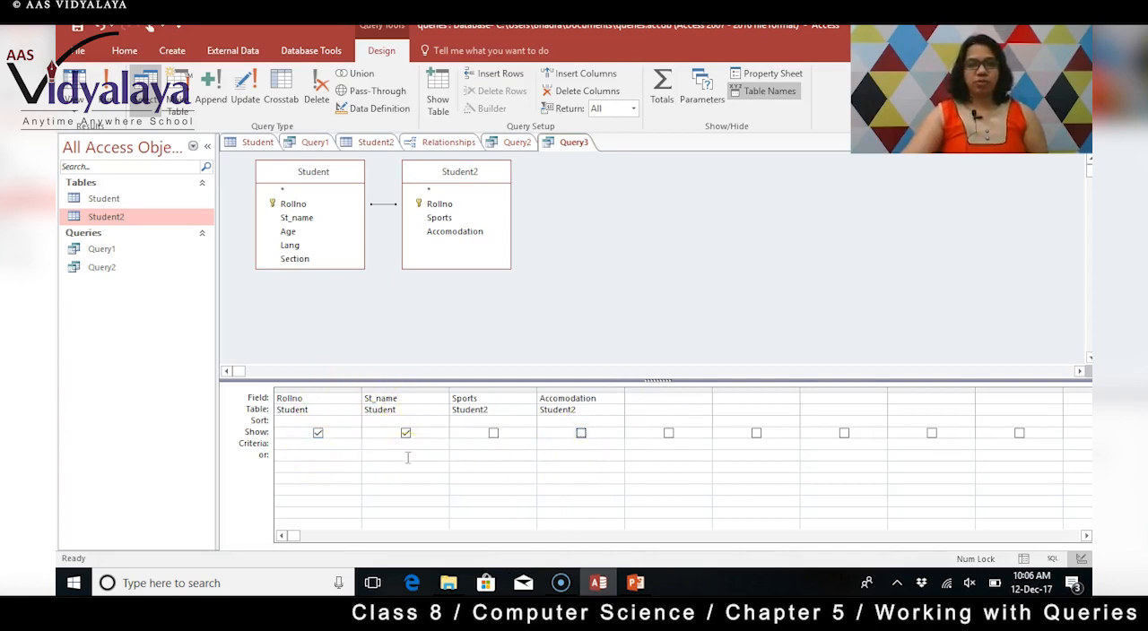
# Set the criteria of the Sports column to ="FB" and of the Accomodation column to ="Hostel".
pyautogui.click(489, 447)
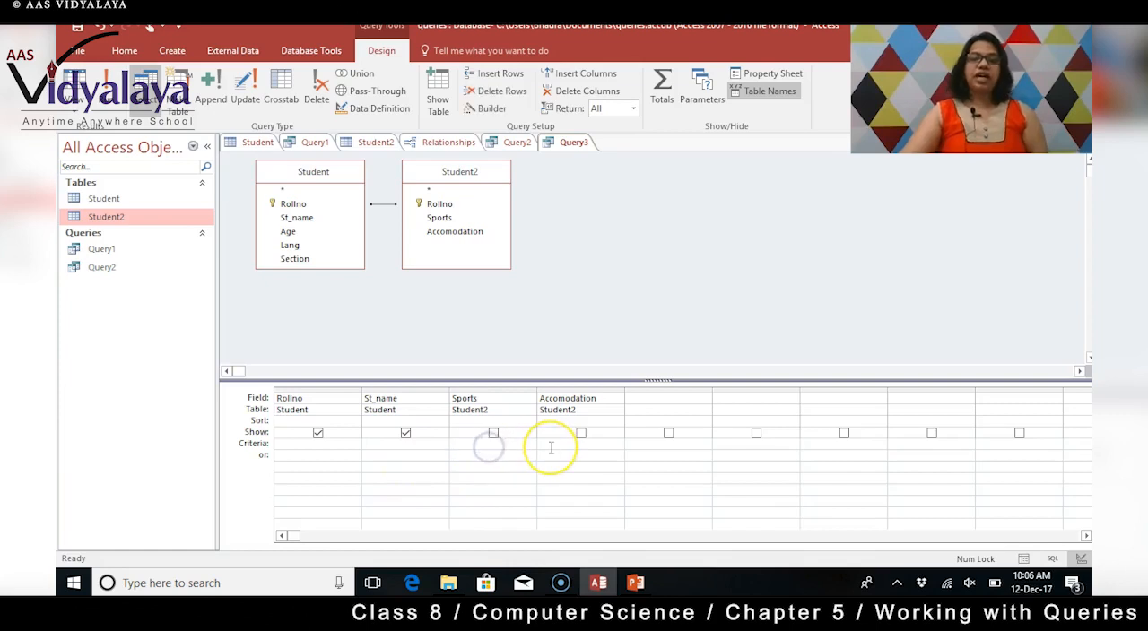
pyautogui.write('=FB')
pyautogui.press('Return')
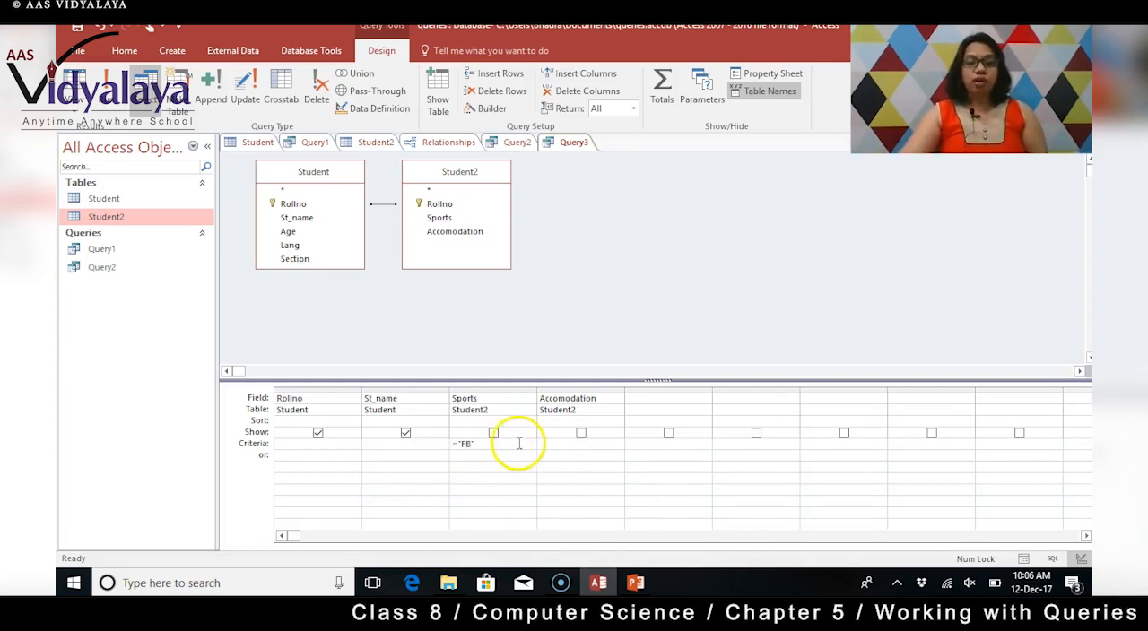
pyautogui.write('=')
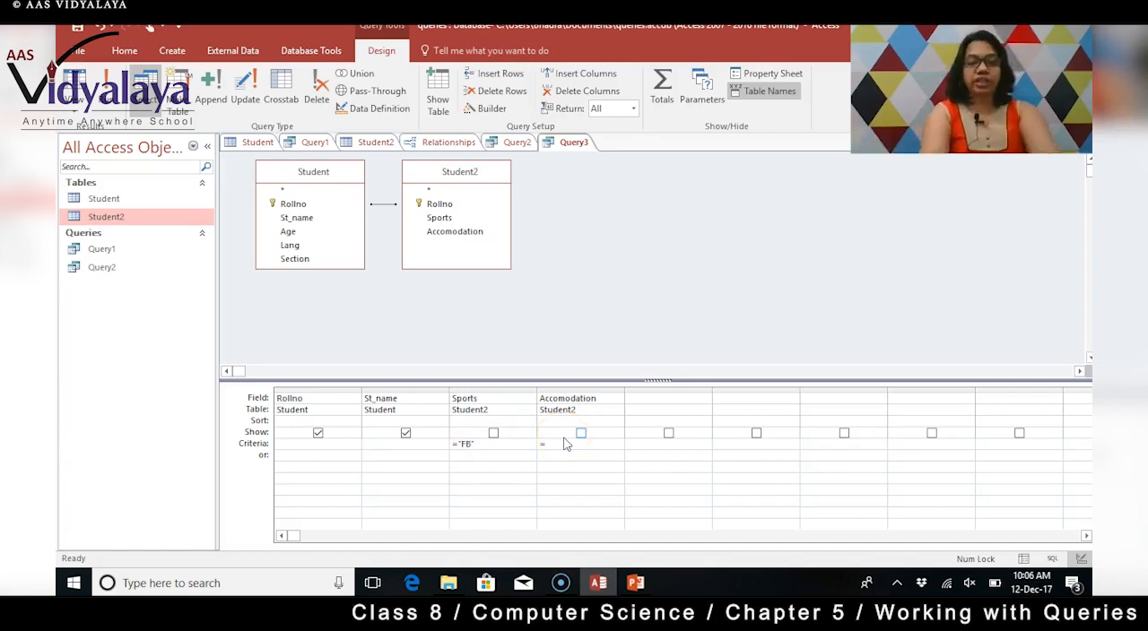
pyautogui.write('"Hos')
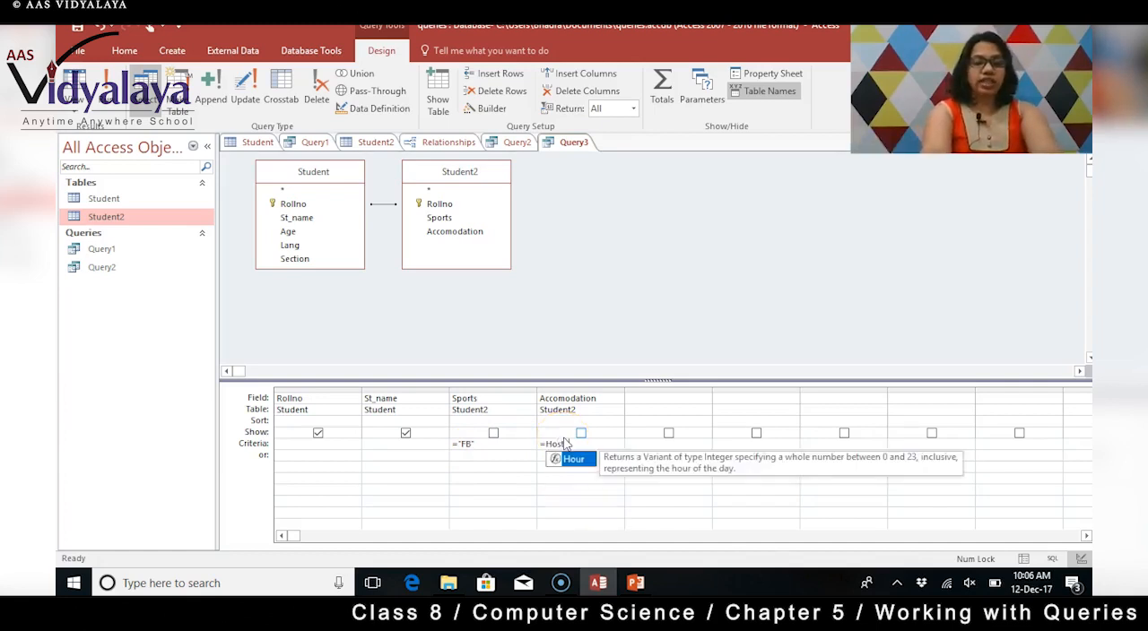
pyautogui.write('tel')
pyautogui.press('Tab')
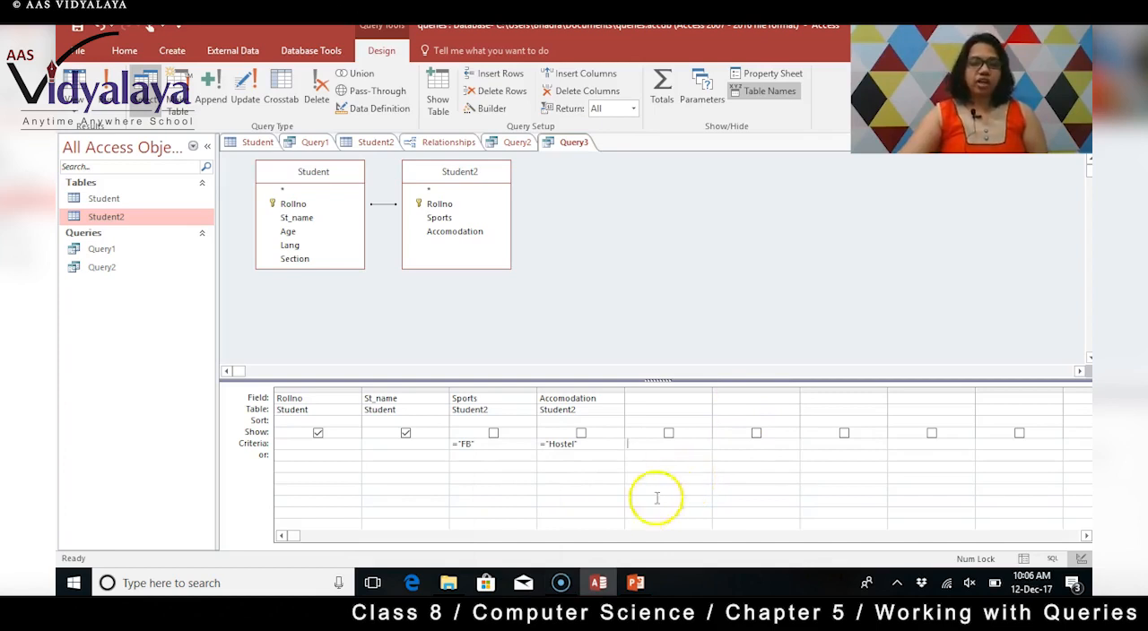
pyautogui.click(492, 443)
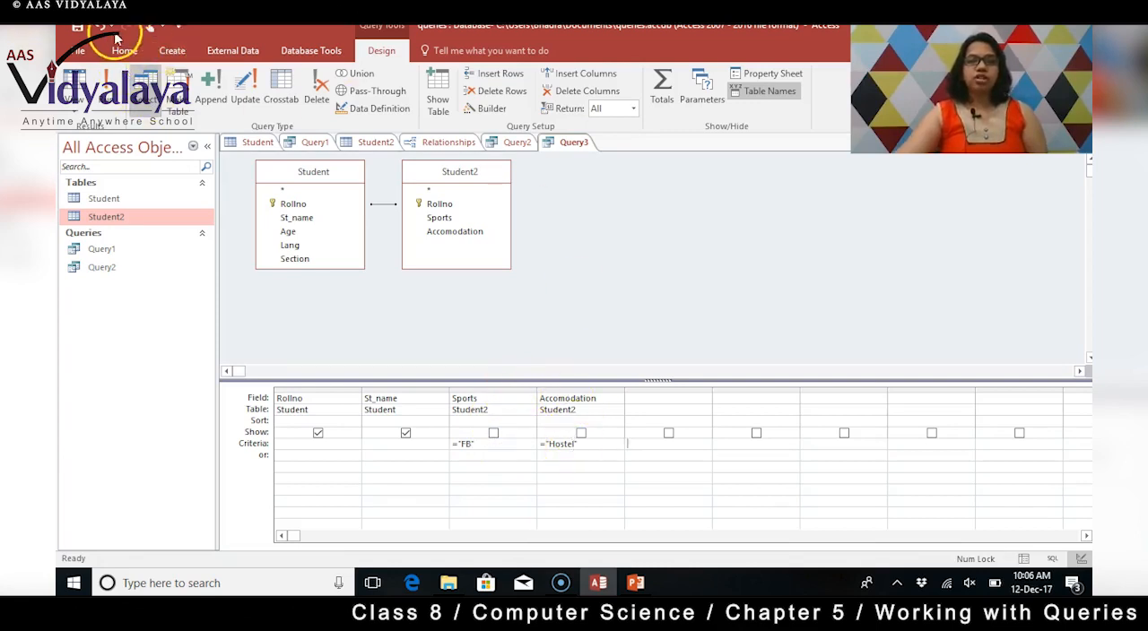
# Save the query under the name Query3 and run it.
pyautogui.click(79, 27)
pyautogui.click(578, 242)
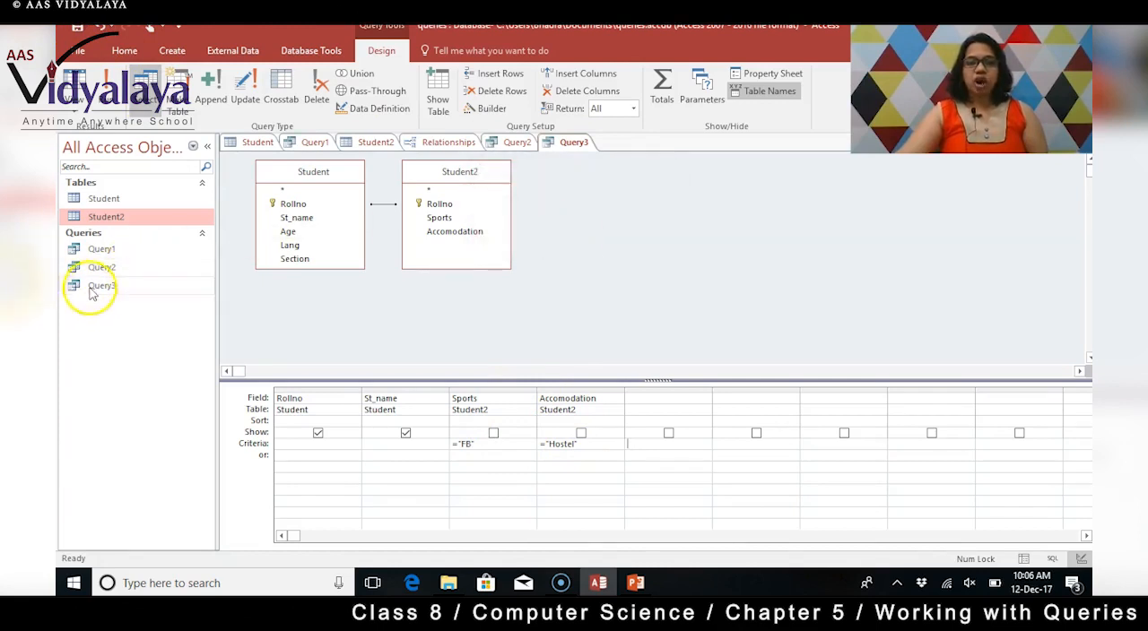
pyautogui.click(94, 286)
pyautogui.doubleClick(94, 285)
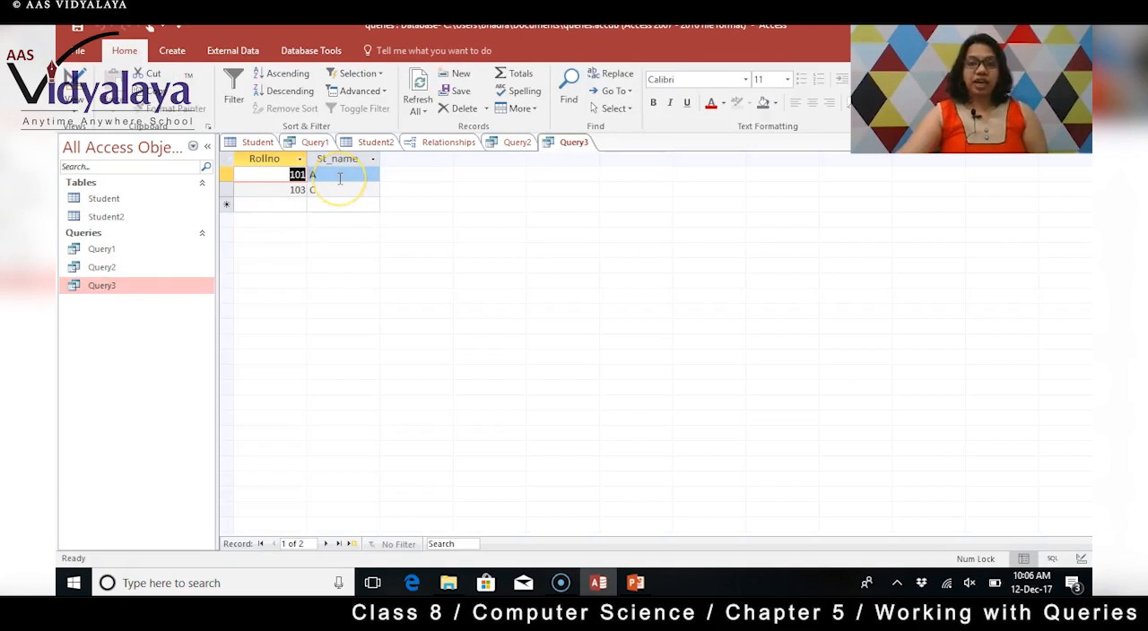
# Check the records returned by Query3 against the Student2 and Student tables.
pyautogui.click(282, 190)
pyautogui.click(376, 141)
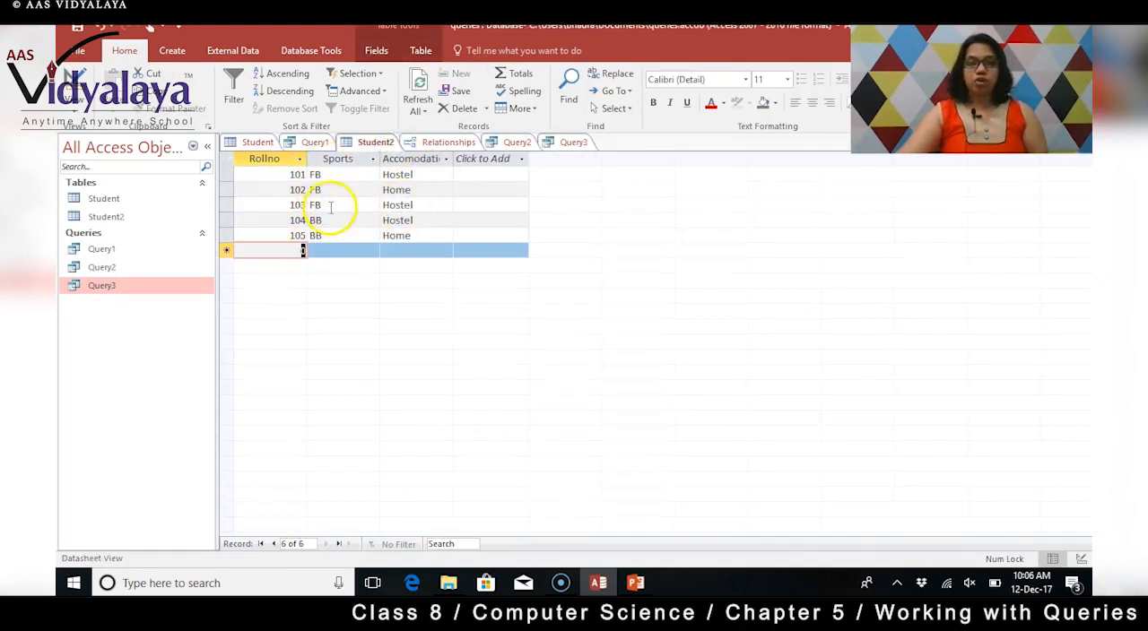
pyautogui.click(257, 142)
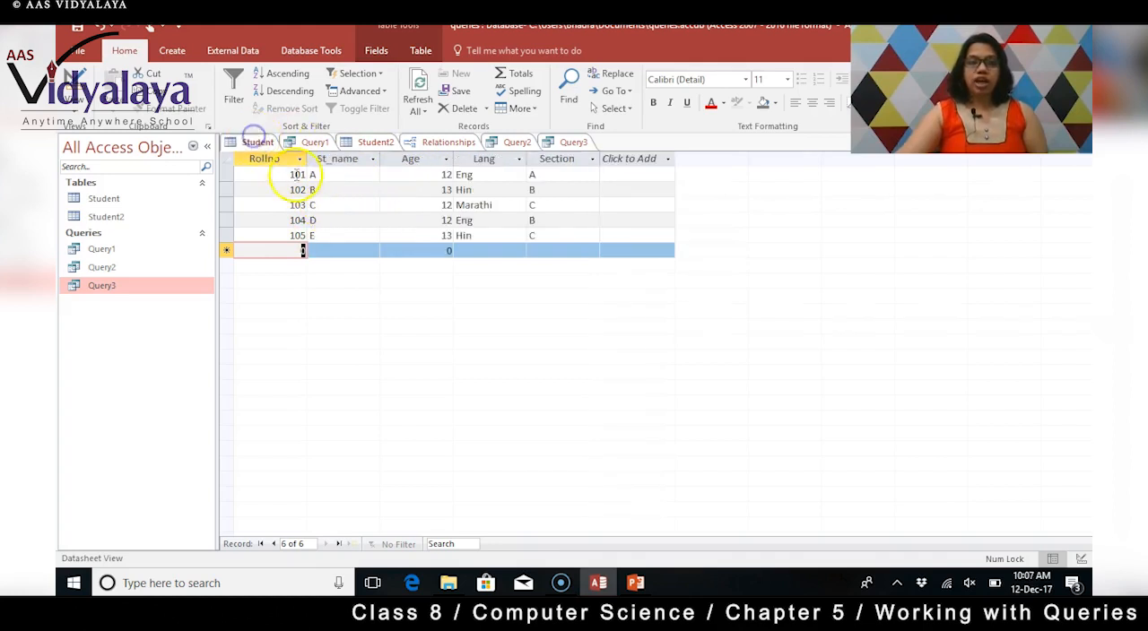
pyautogui.click(574, 141)
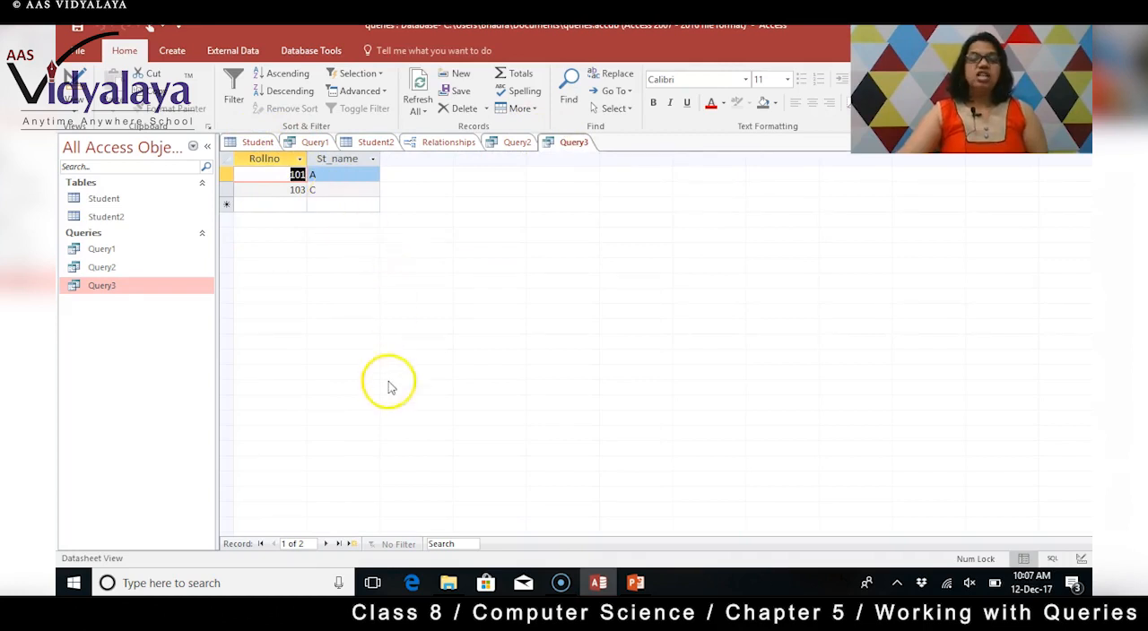